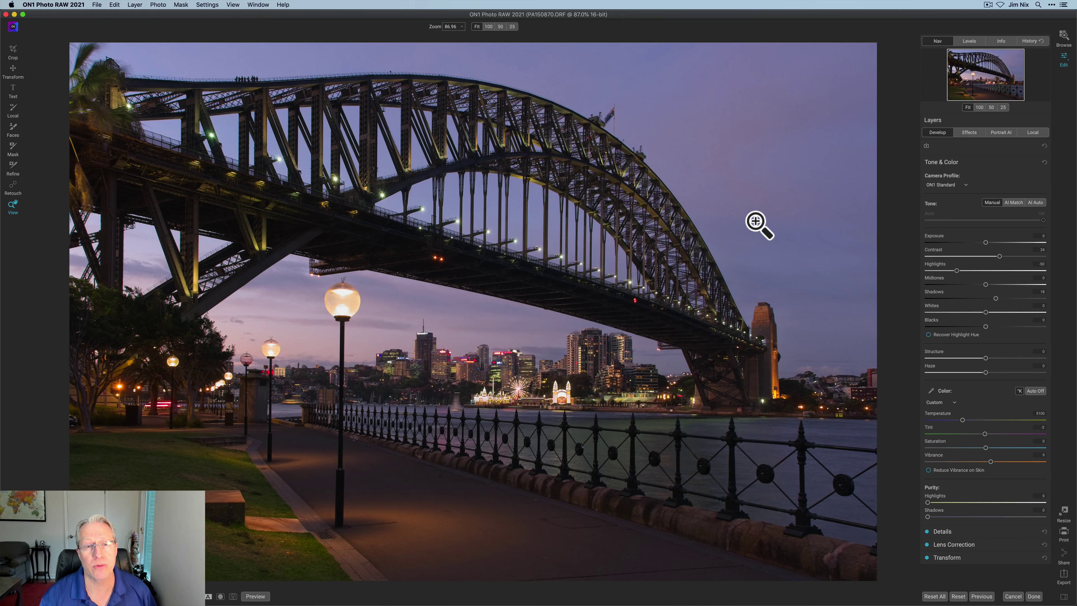
Step: Compare against the original, then add a Dynamic Contrast filter with Small contrast at 25
key(backslash)
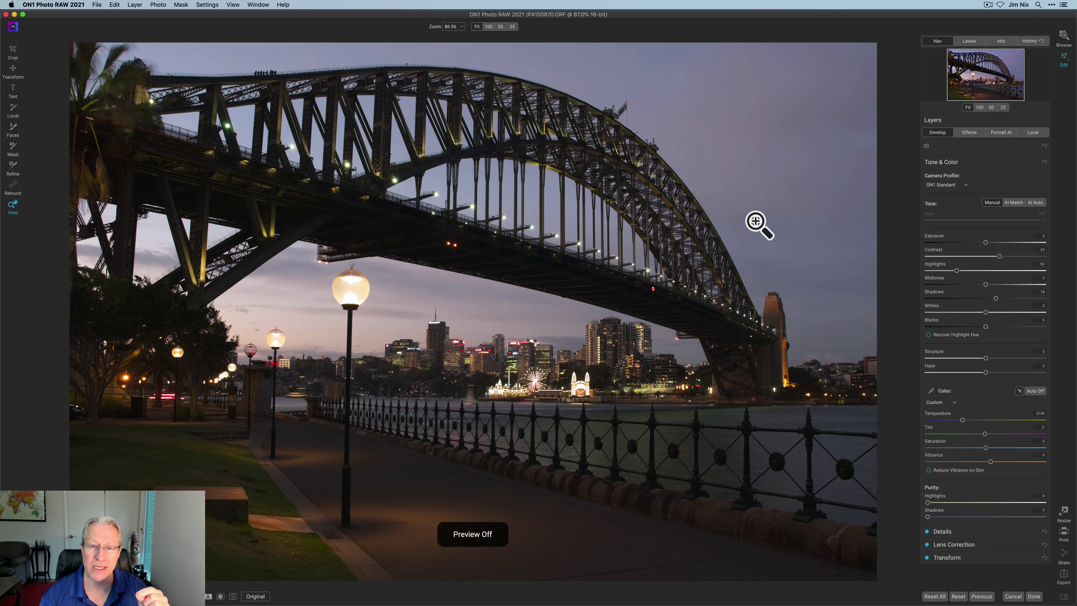
key(backslash)
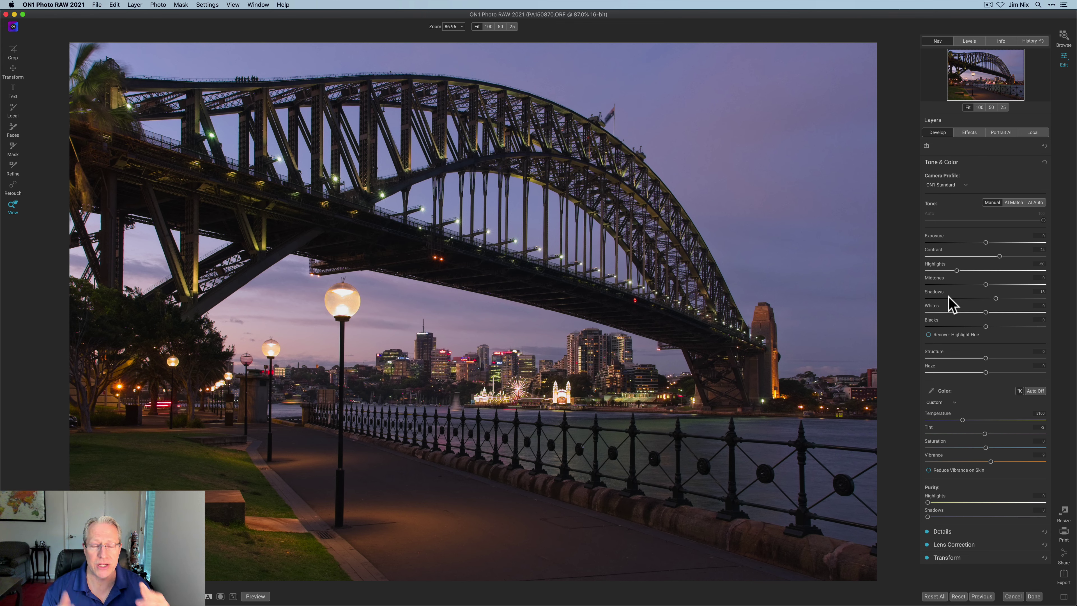
click(970, 133)
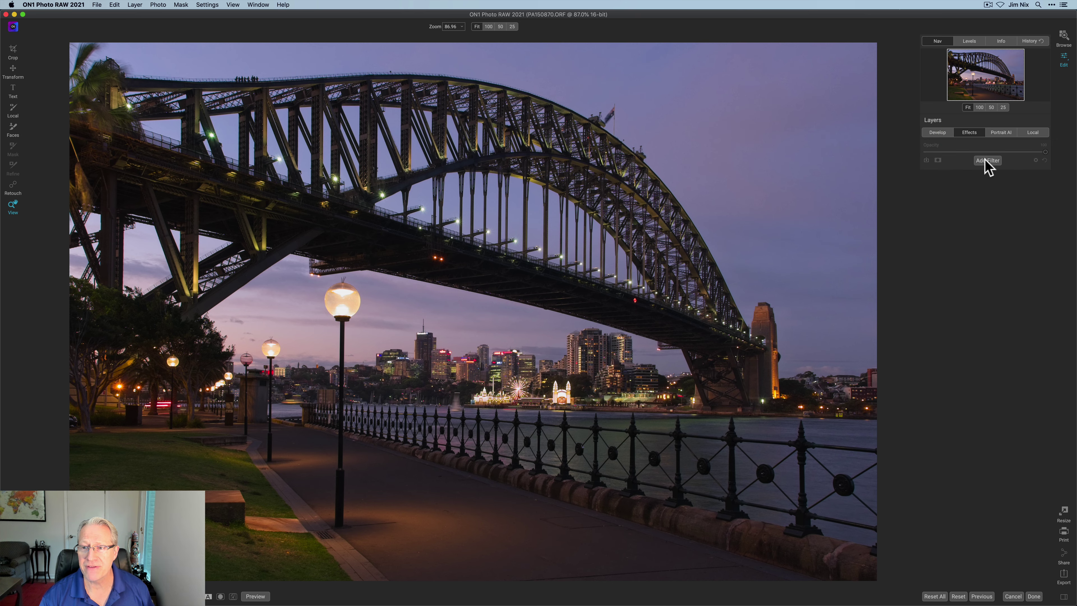
click(985, 161)
click(878, 201)
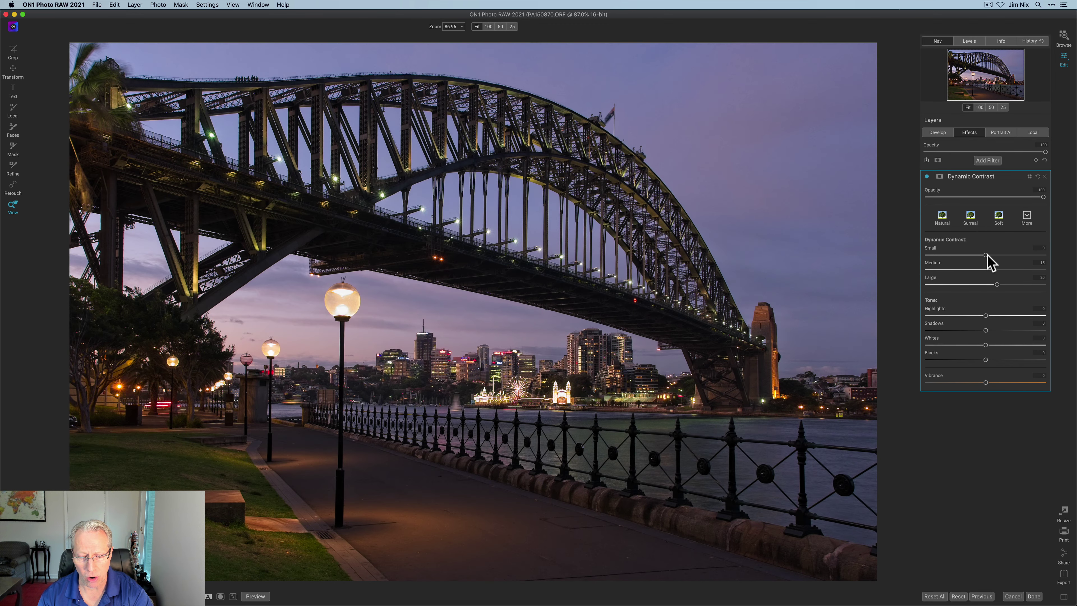
drag(986, 255, 1004, 284)
Step: Give Dynamic Contrast a Lumen luminosity mask, show it over the photo, and invert it
click(940, 176)
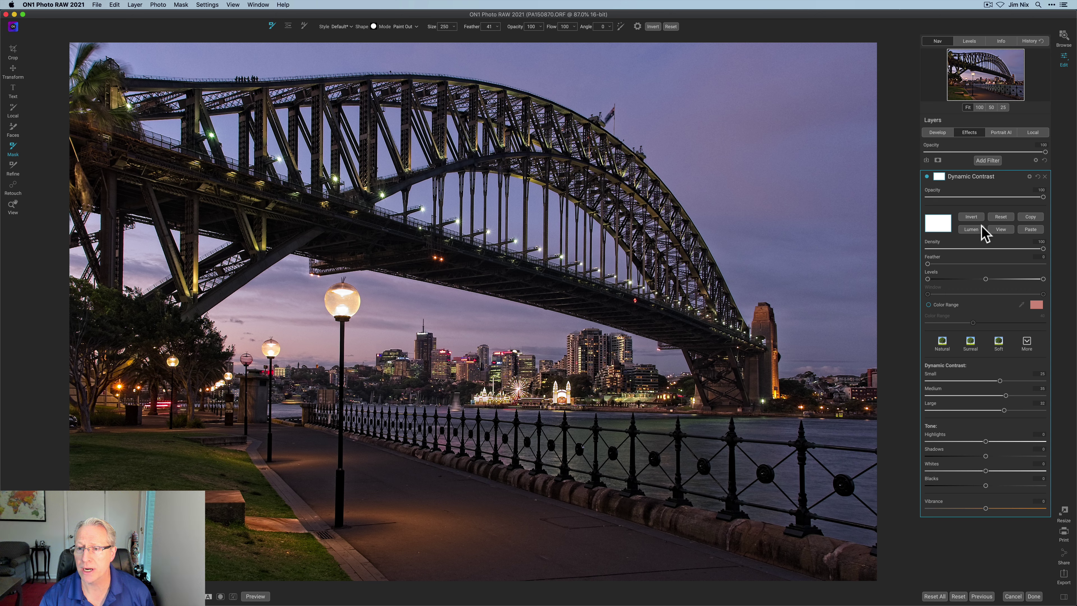
click(974, 229)
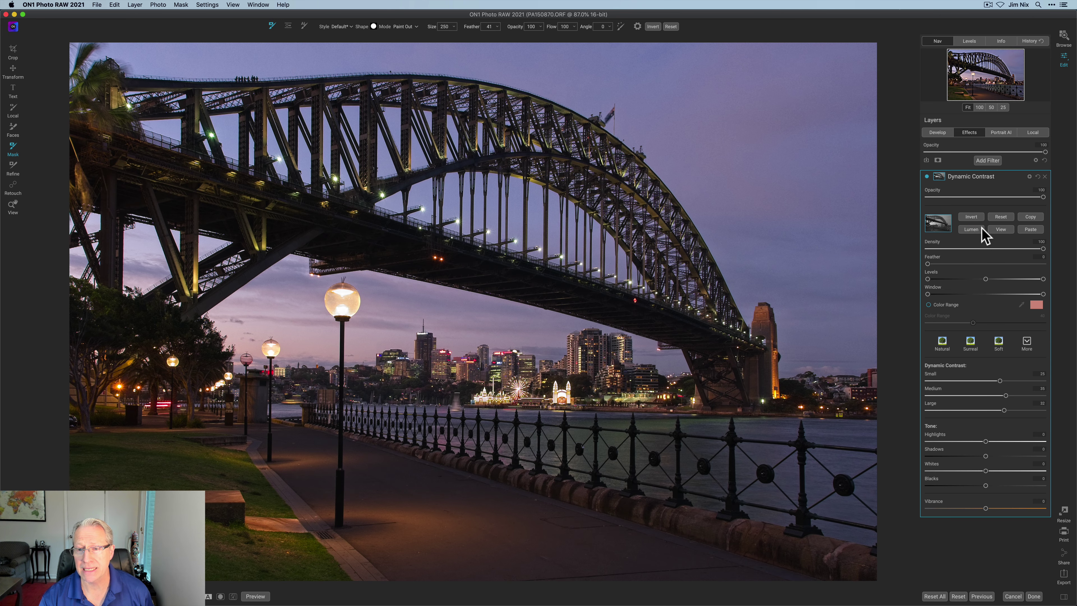
click(1003, 230)
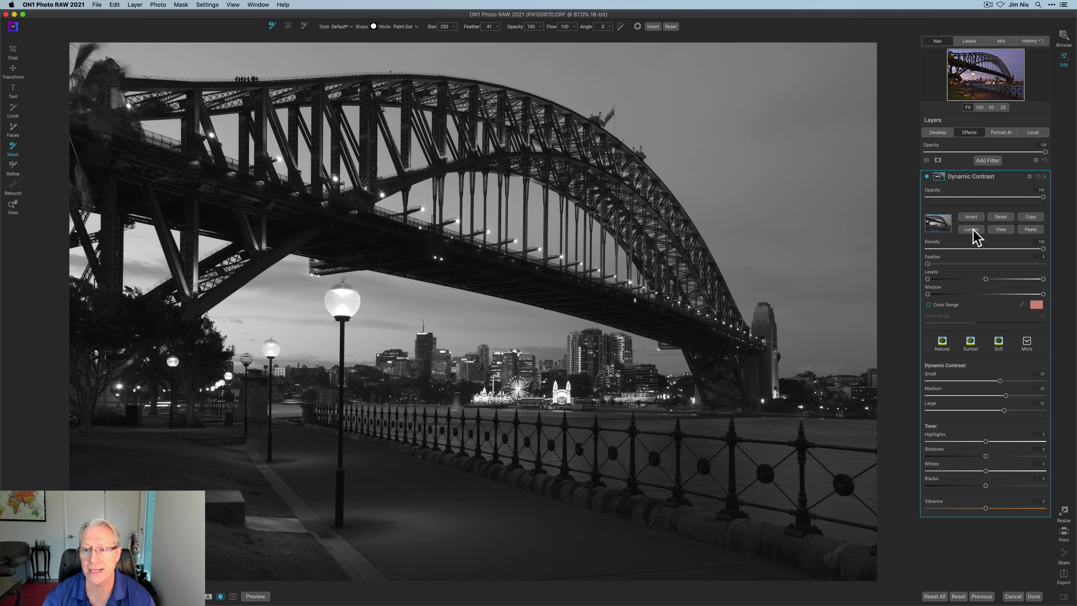
click(971, 217)
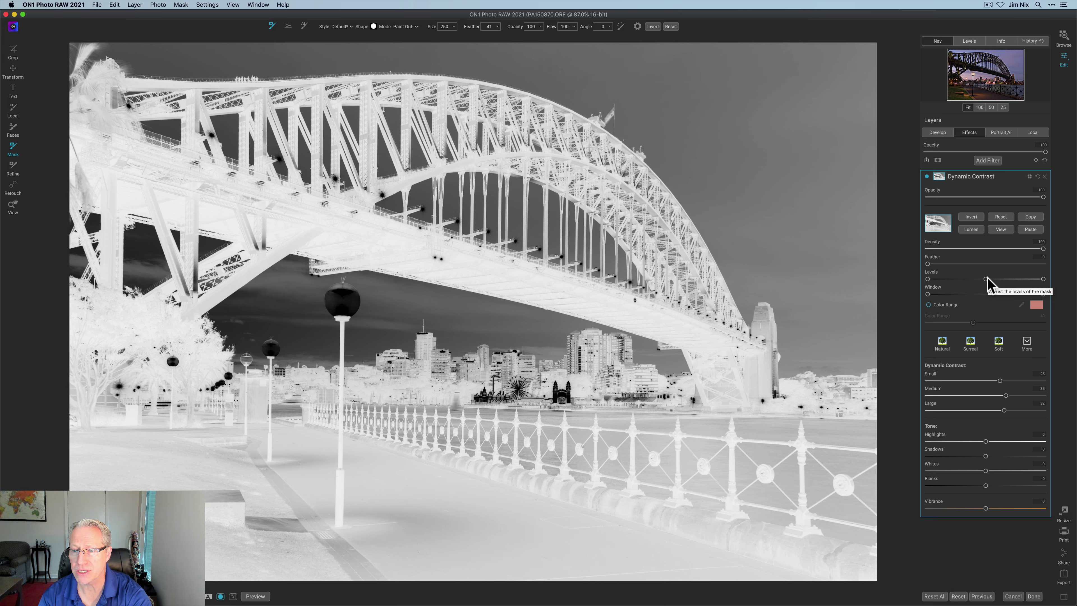
Step: Pull the mask Levels midtone and white-point handles left to blacken sky and water
drag(977, 278, 957, 279)
drag(1042, 278, 971, 278)
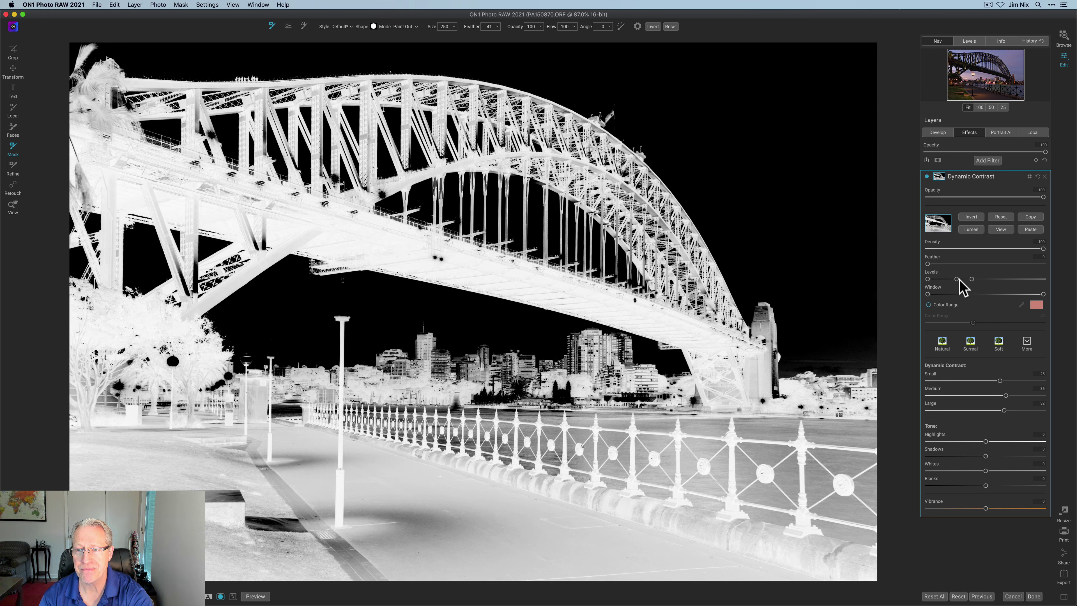
drag(957, 279, 973, 277)
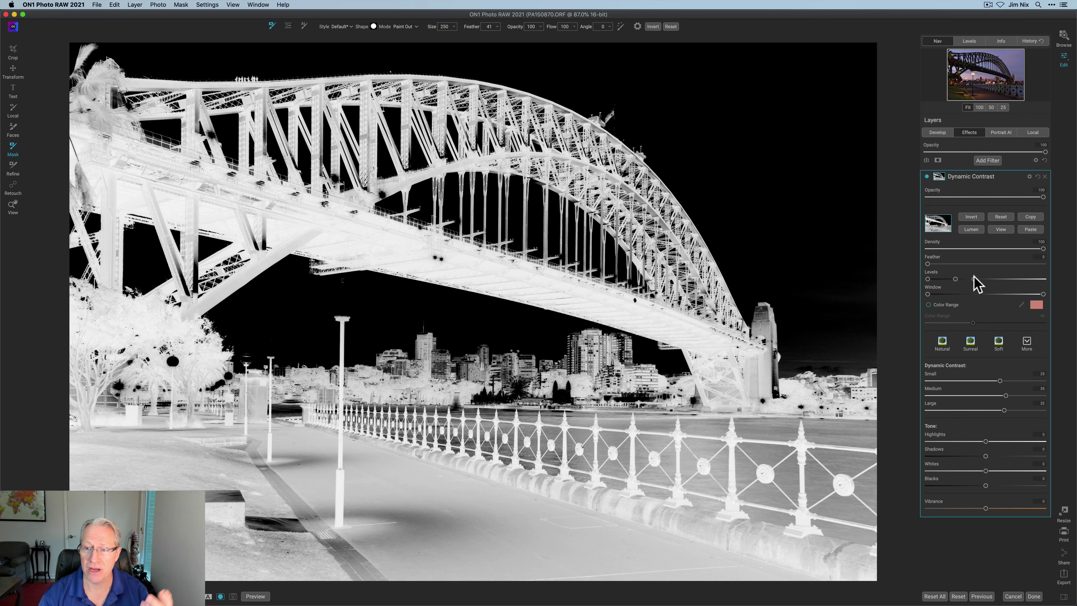
click(1000, 230)
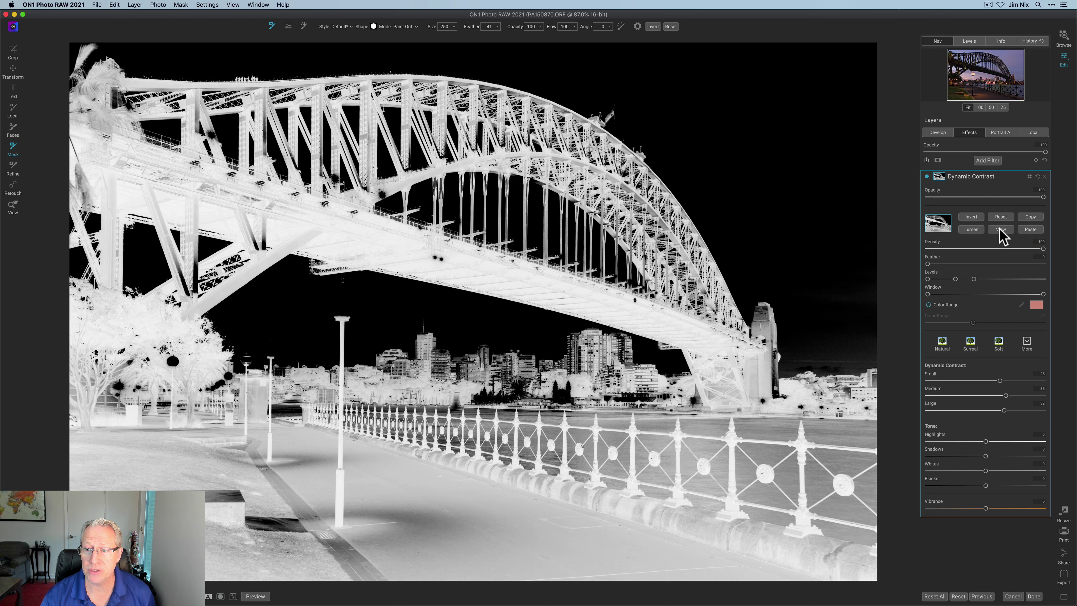
Step: Return to the colour photo, compare Dynamic Contrast off and on, and copy the bridge mask
click(1000, 229)
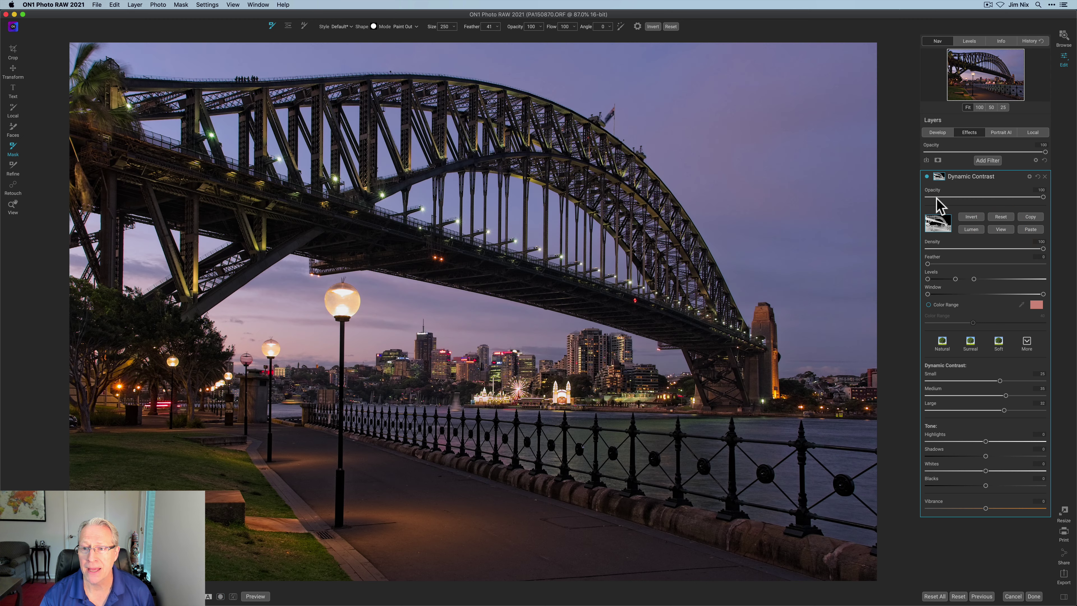
click(927, 177)
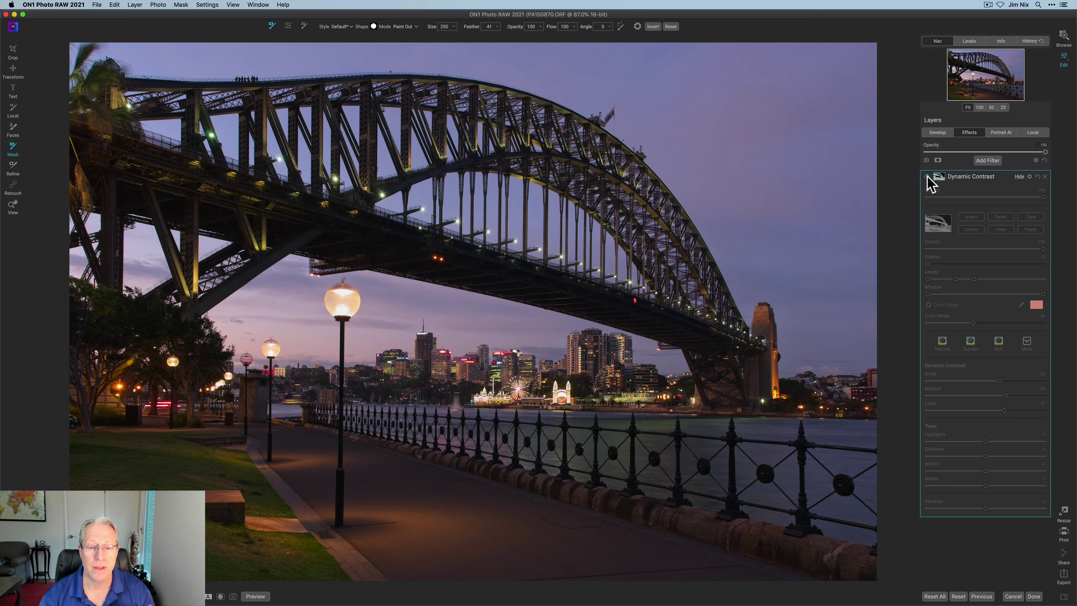
click(927, 178)
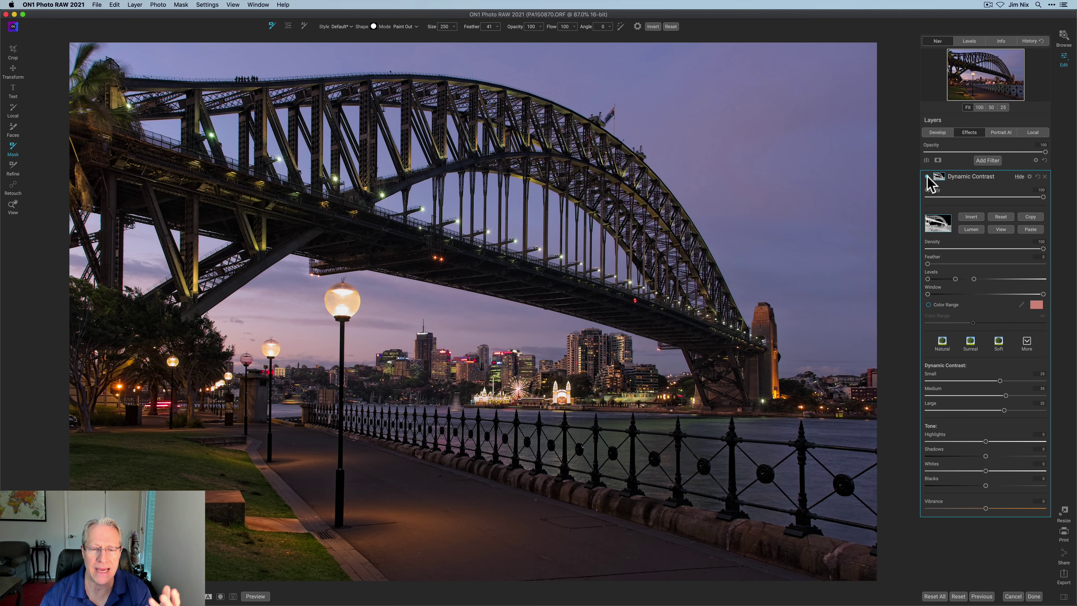
click(1030, 217)
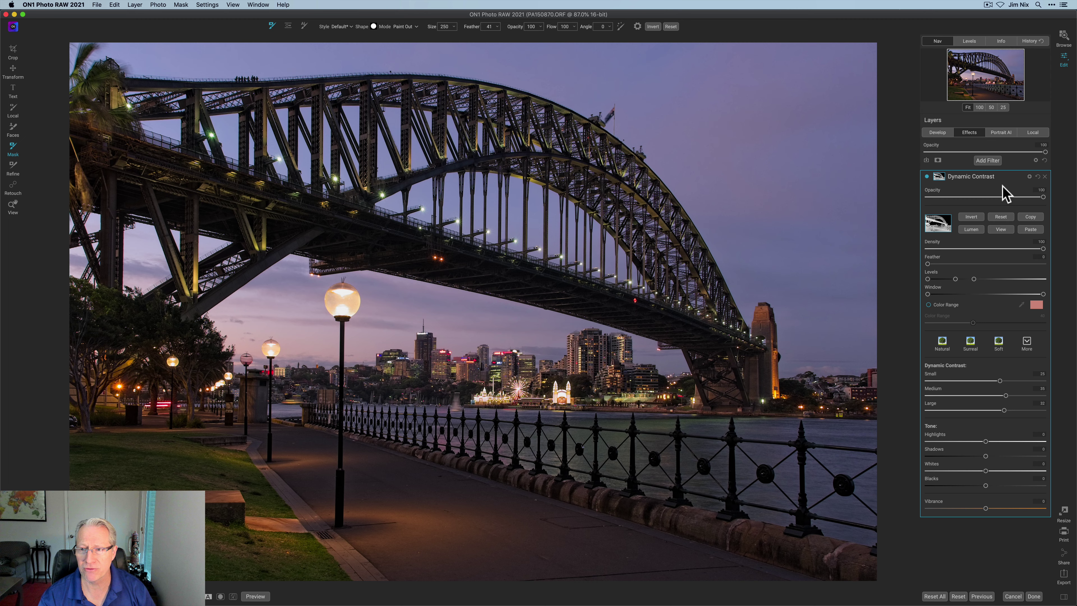
Step: Add a Tone Enhancer filter with Exposure 0.15 and Shadows lifted to about 1
click(988, 160)
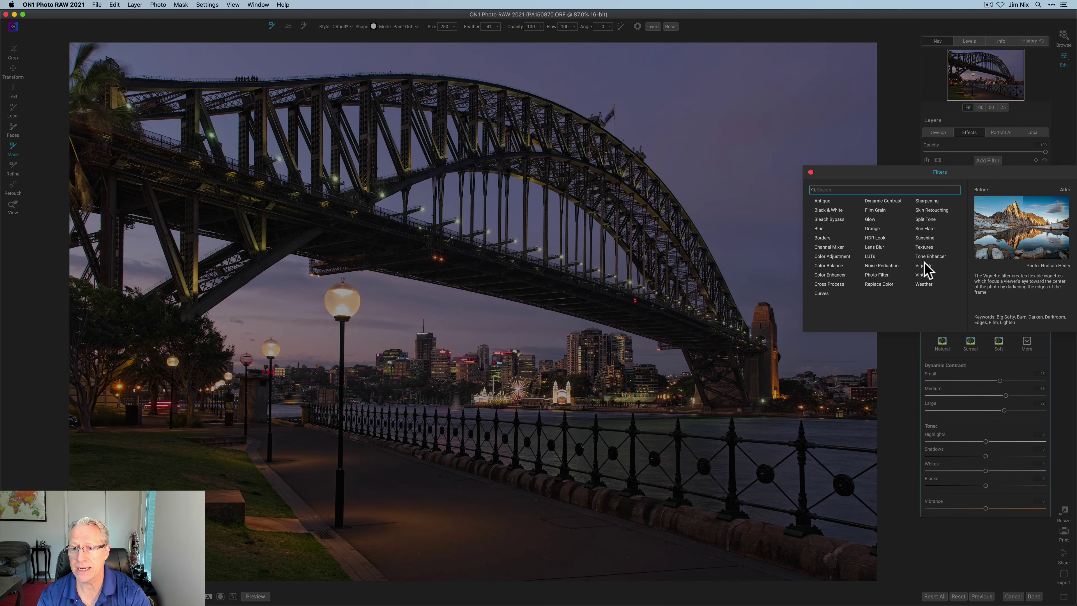
click(930, 256)
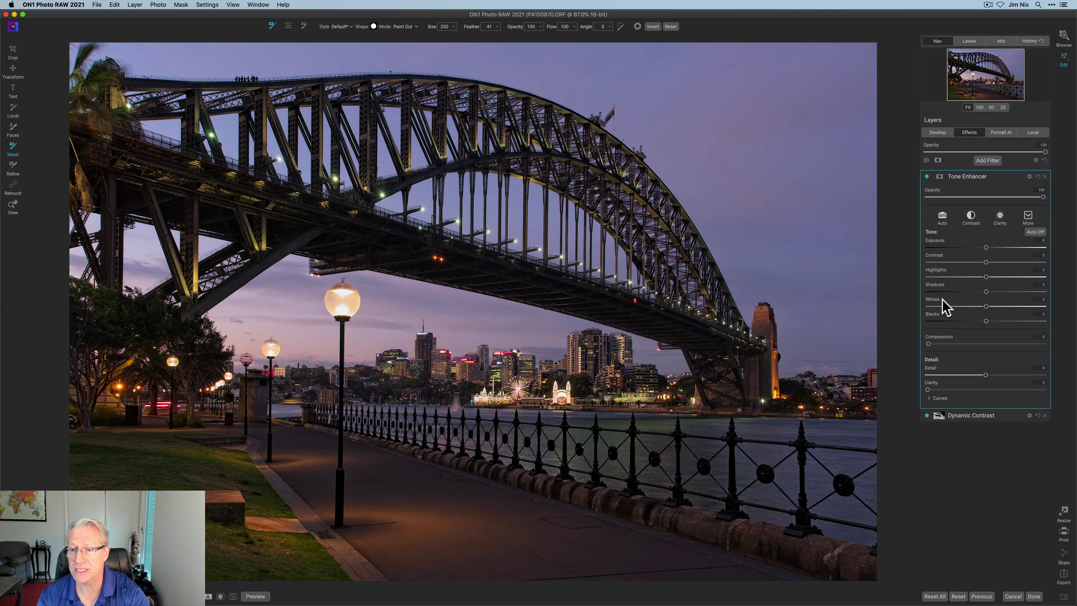
drag(986, 247, 989, 248)
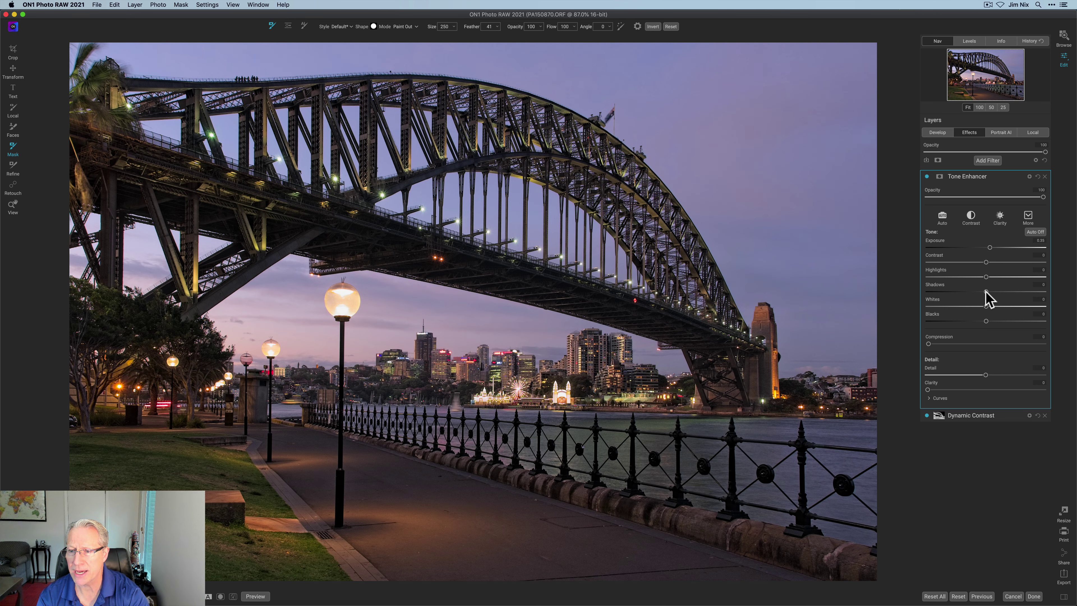
drag(986, 292, 995, 292)
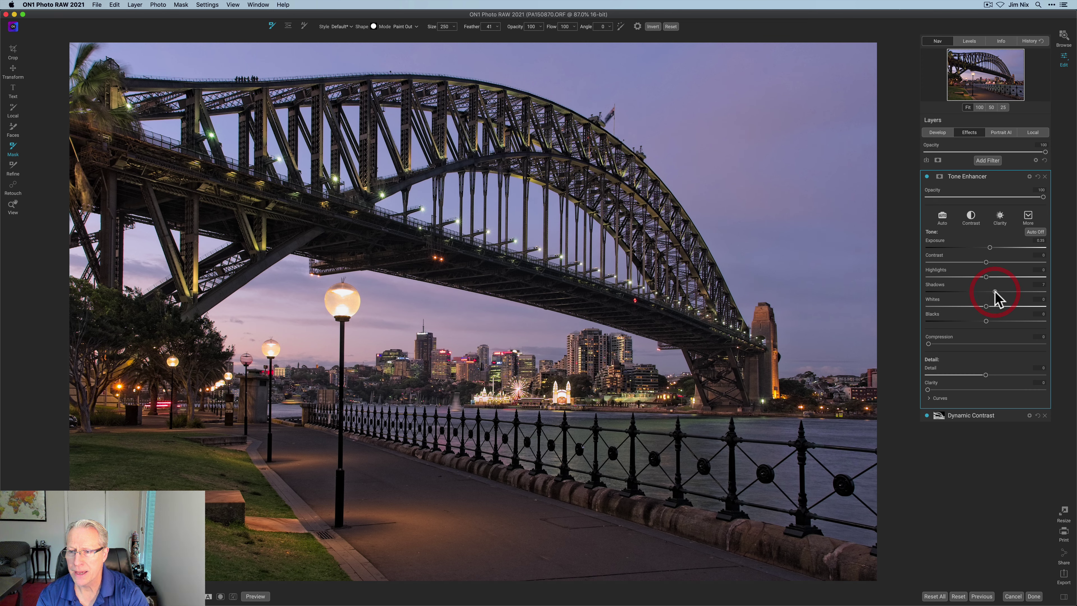
Step: Paste the bridge luminosity mask into Tone Enhancer and compare the filter off and on
click(938, 176)
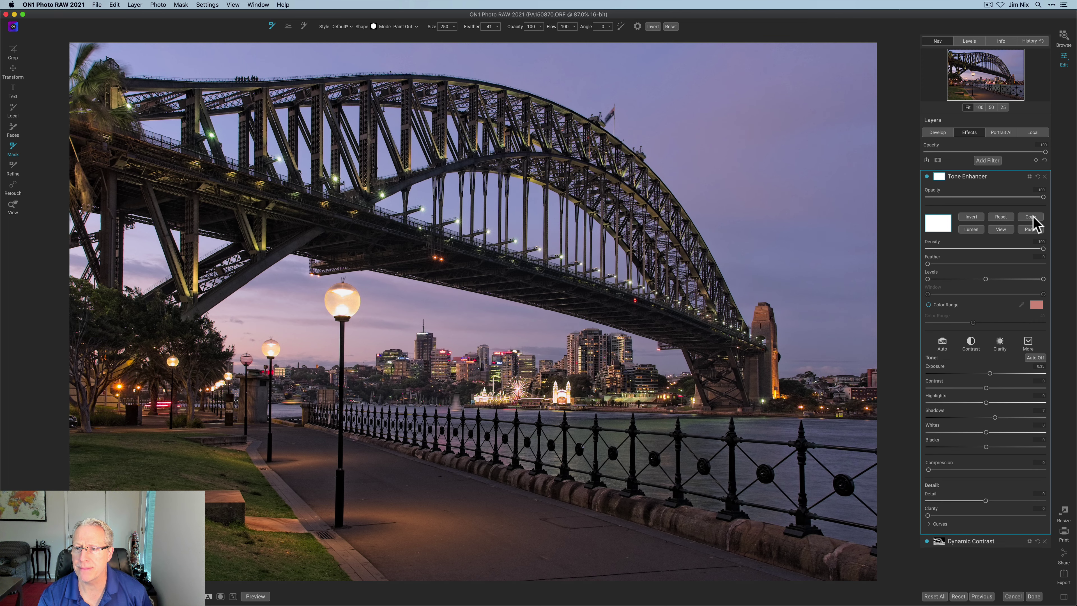
click(1030, 229)
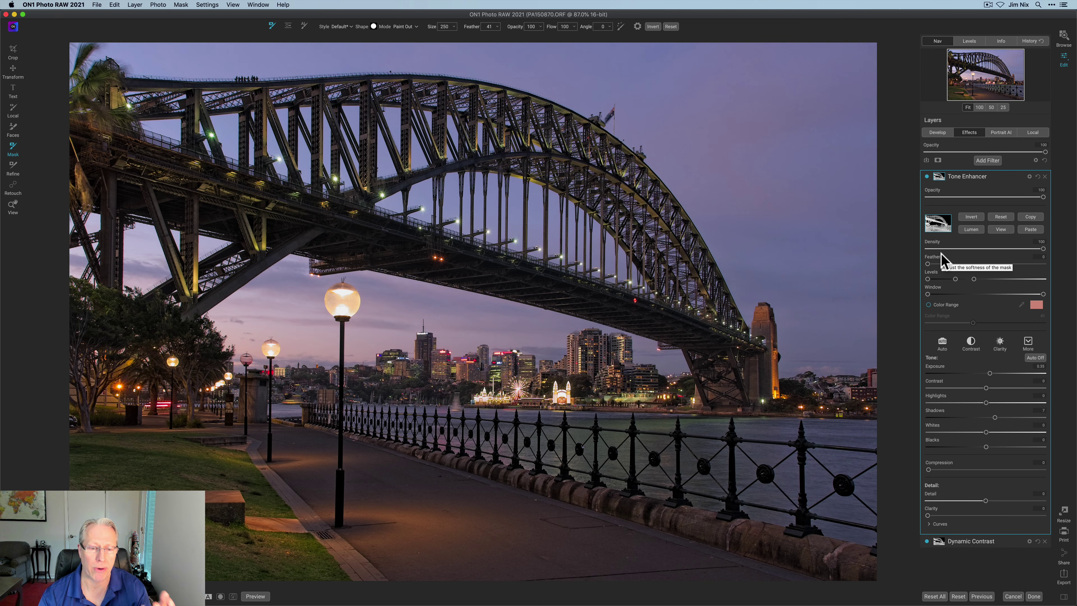
click(927, 177)
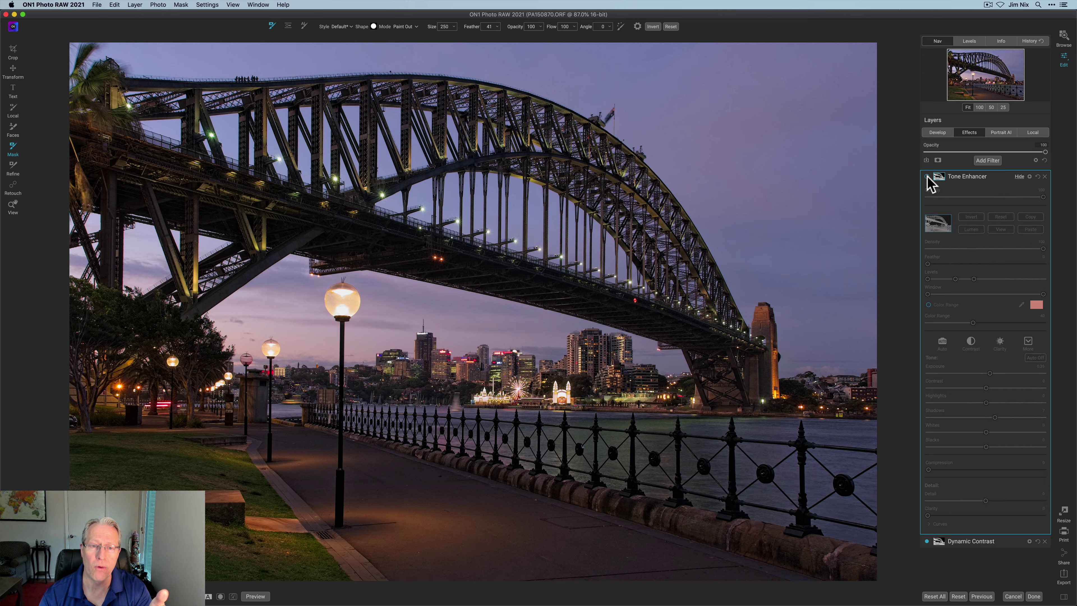
click(927, 177)
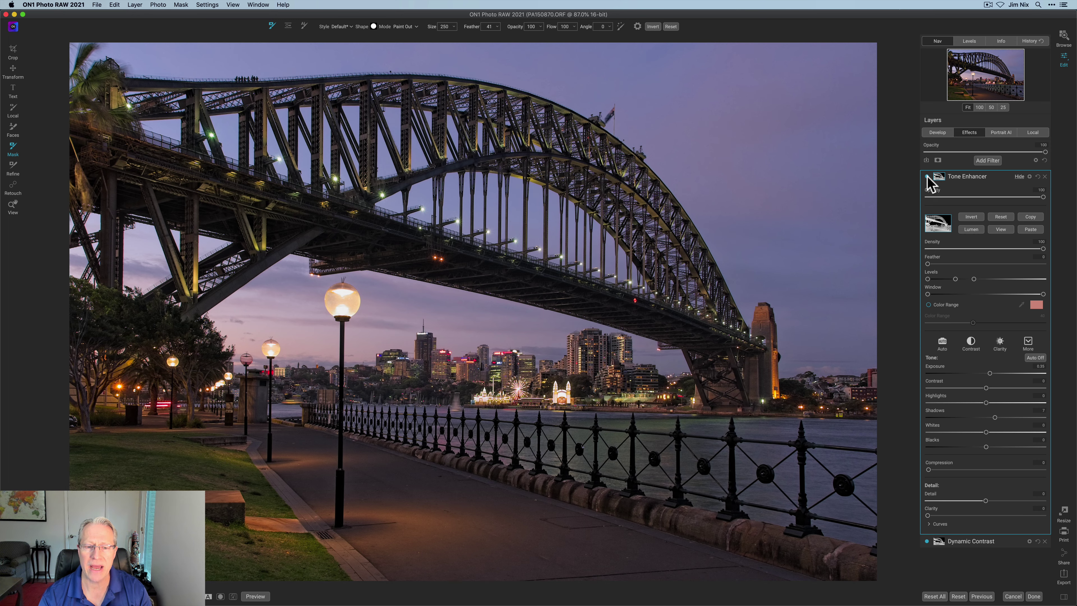
Step: Add a Color Balance filter with a warm orange midtone tint, Hue about 35, Amount about 21
click(987, 160)
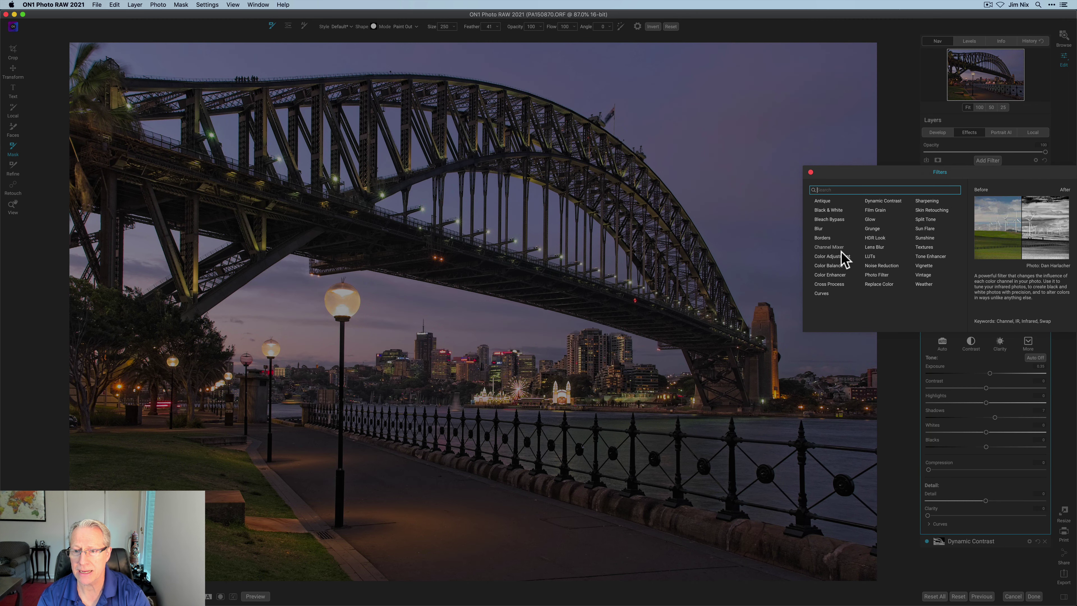
click(830, 267)
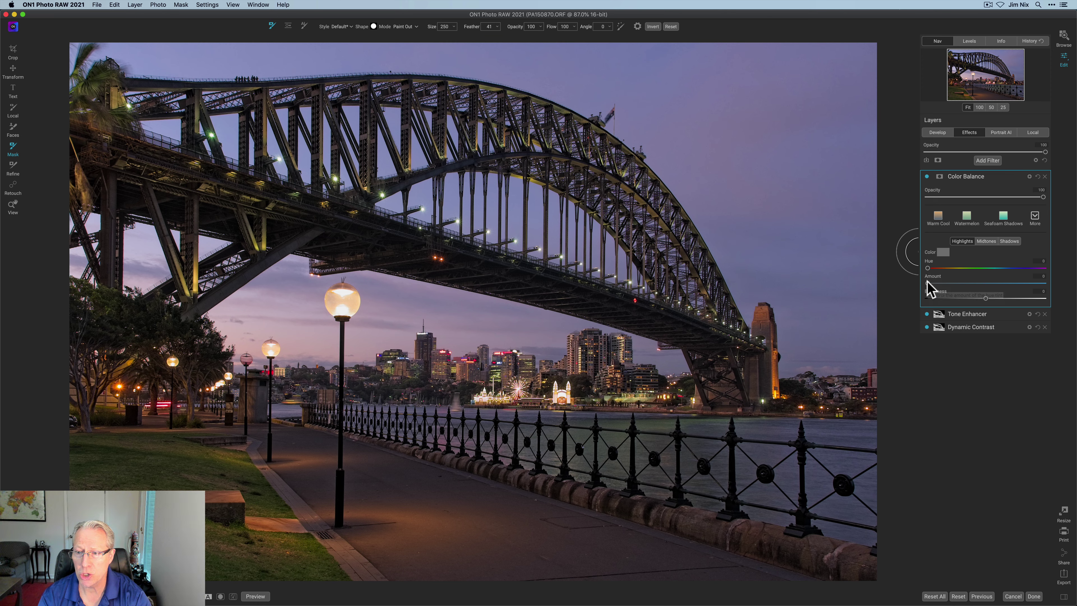
drag(927, 283, 961, 284)
click(983, 242)
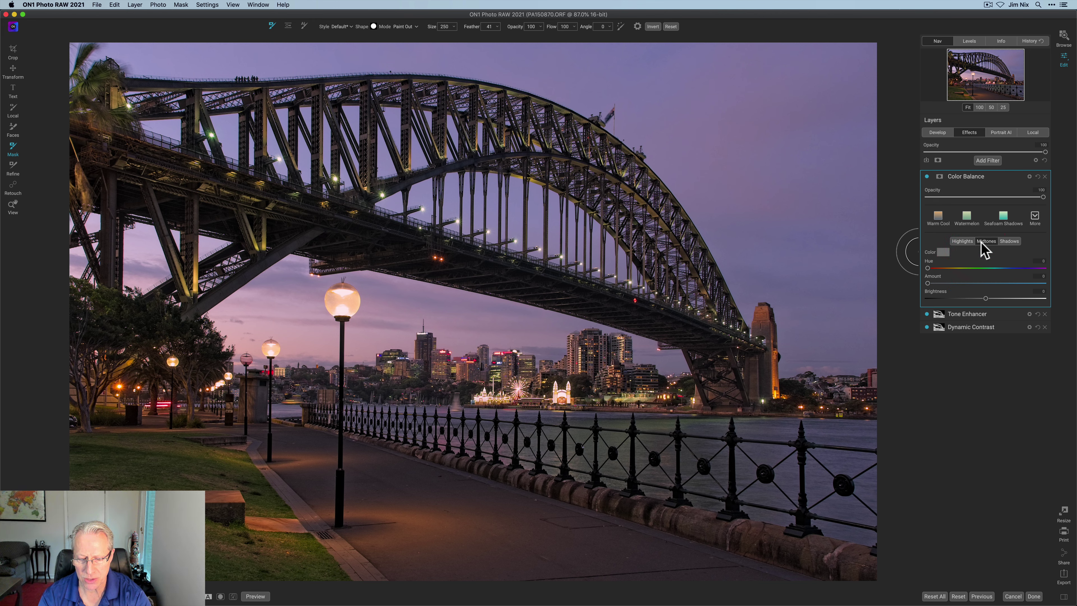
drag(928, 267, 939, 268)
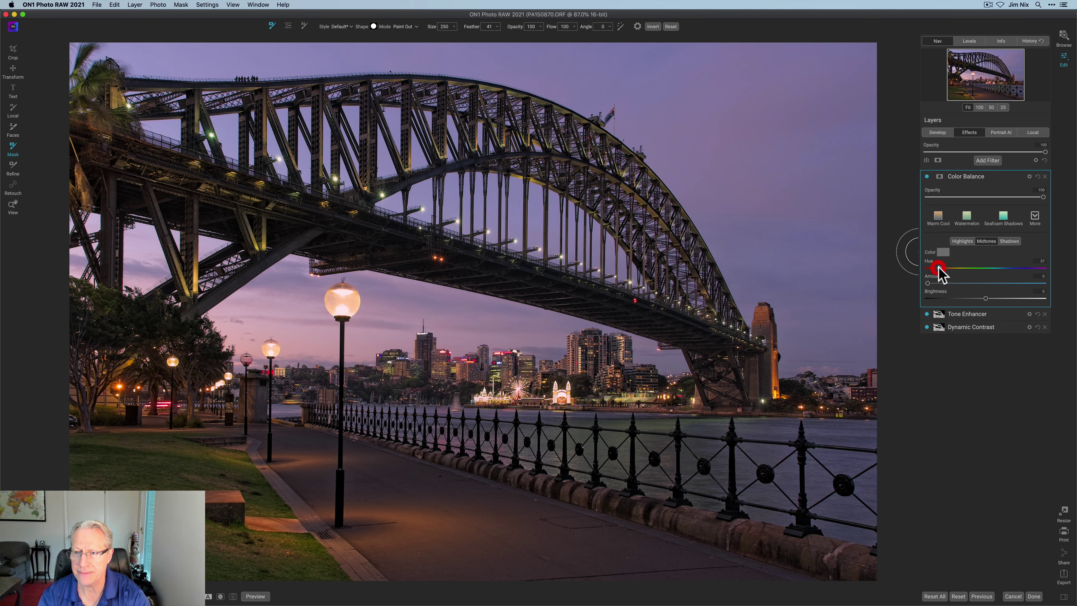
mouse_move(939, 268)
mouse_down()
mouse_move(937, 283)
mouse_move(953, 283)
mouse_up()
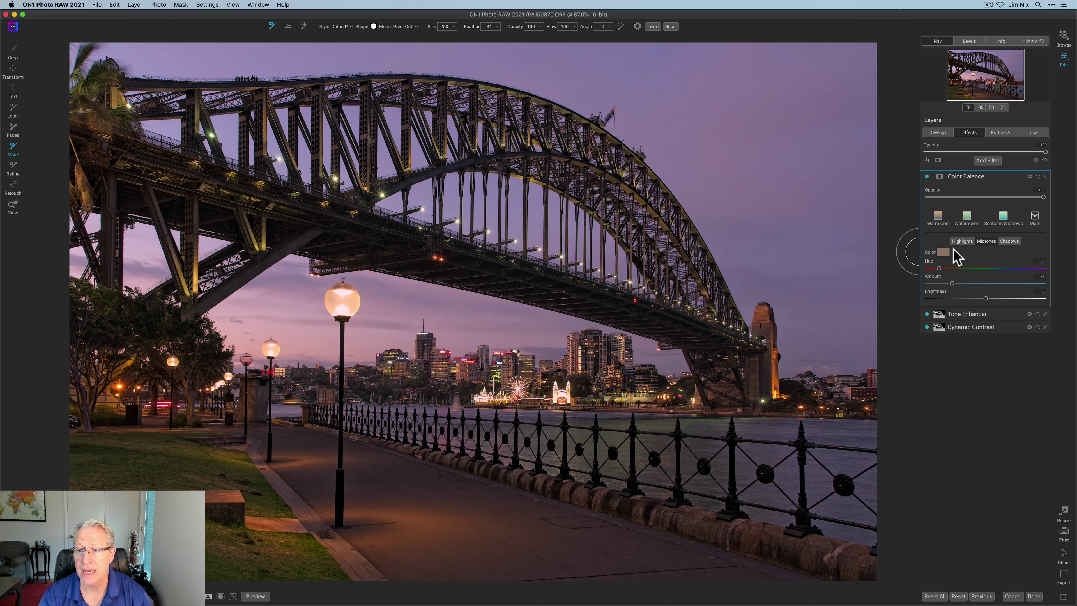
Step: Paste and invert the bridge mask on Color Balance, check it, compare the filter, then copy the mask
click(942, 176)
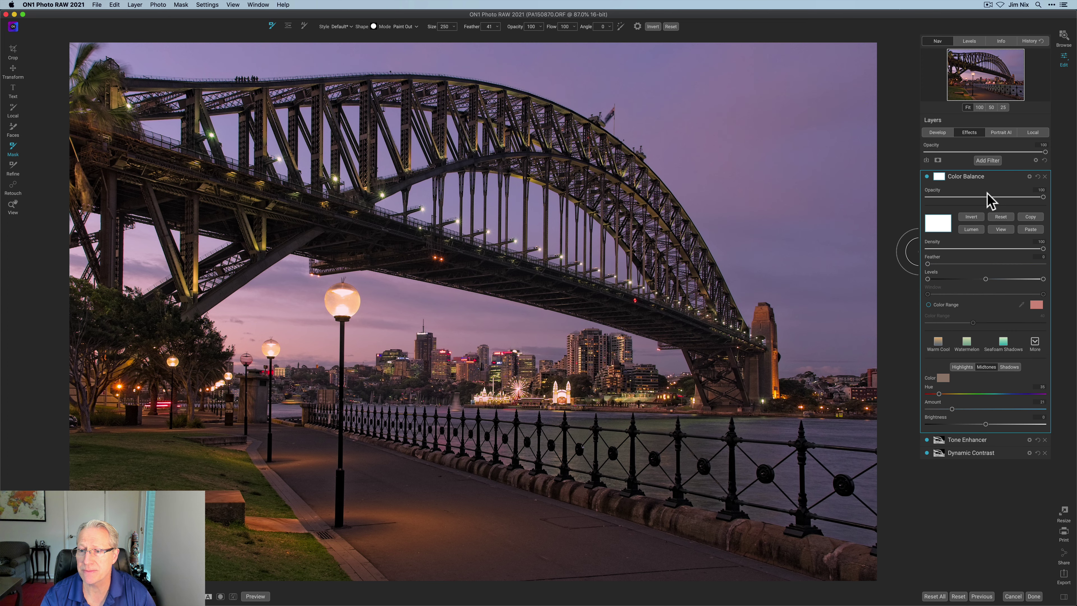
click(1029, 229)
click(973, 218)
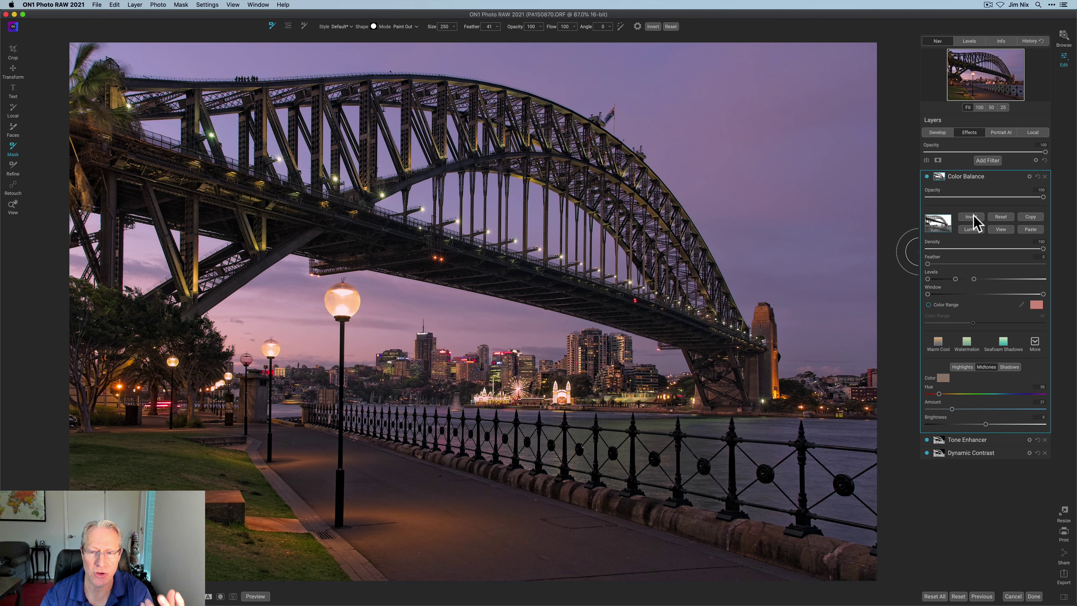
click(1001, 230)
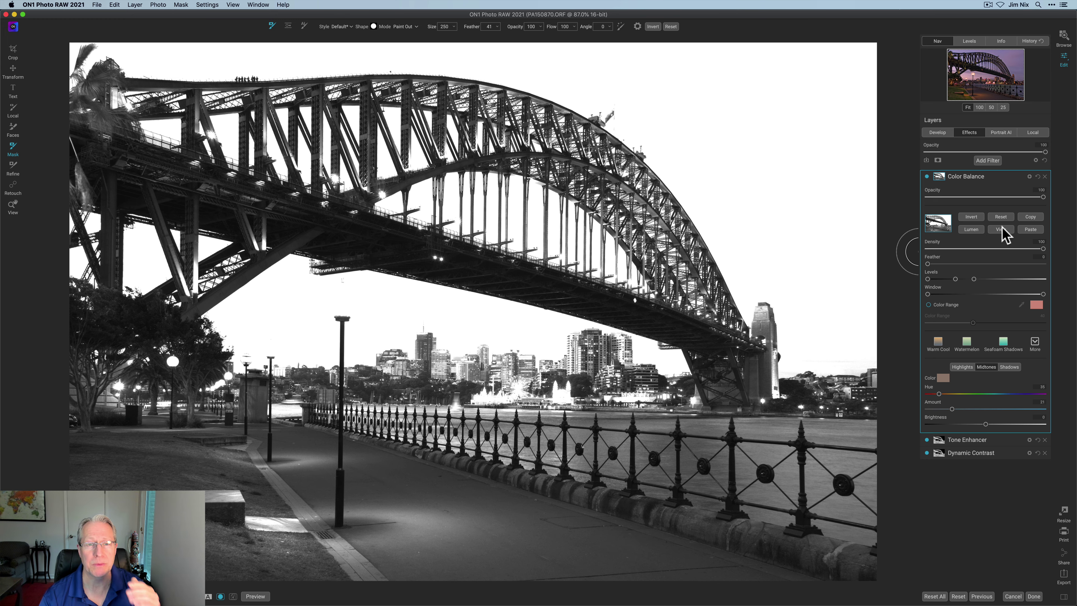
click(1003, 230)
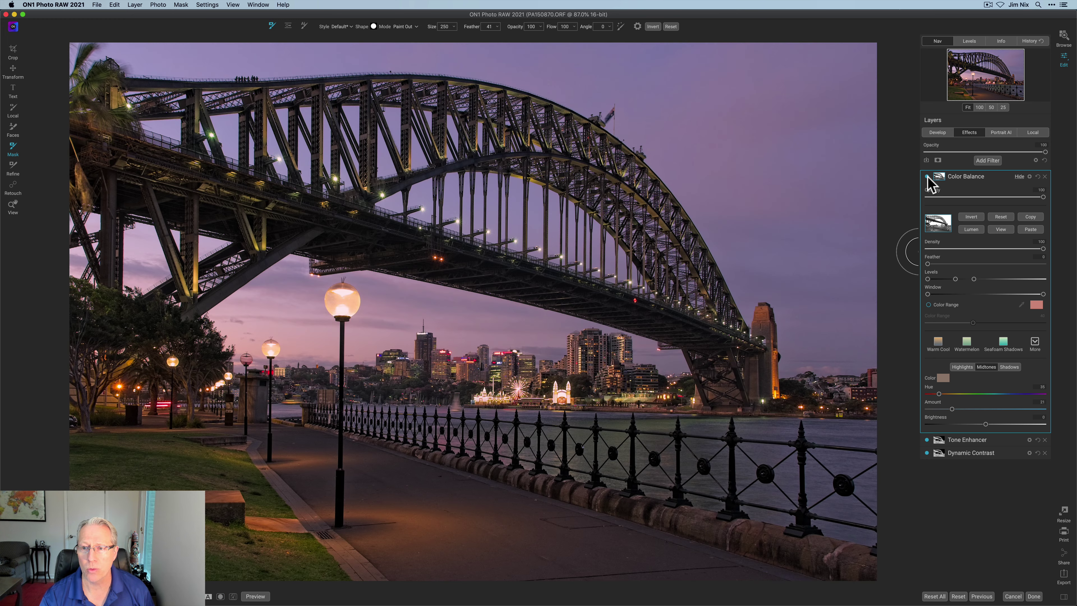
click(927, 176)
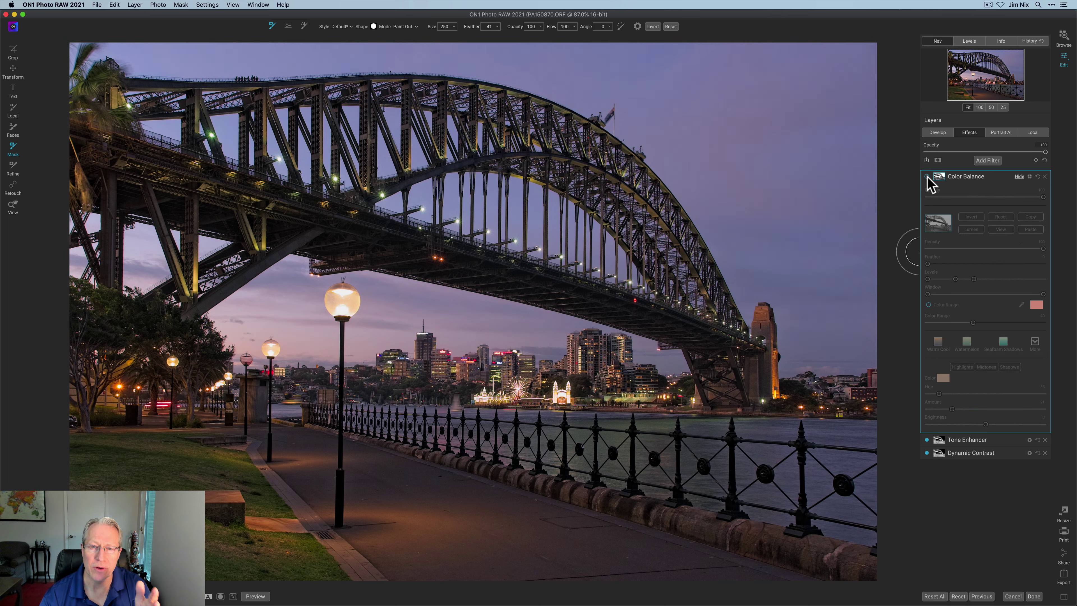
click(927, 177)
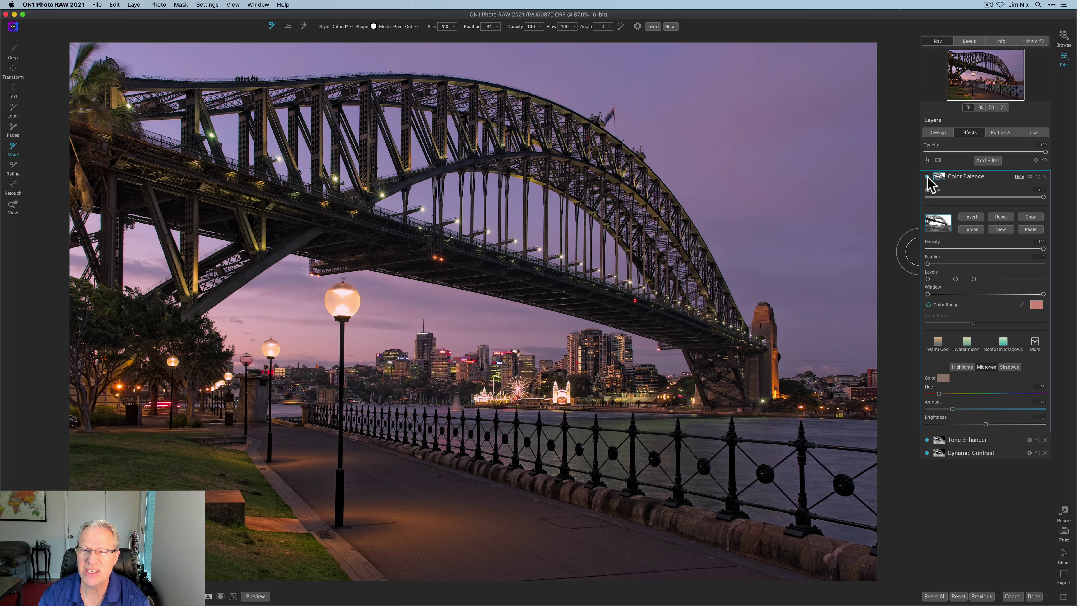
click(1030, 217)
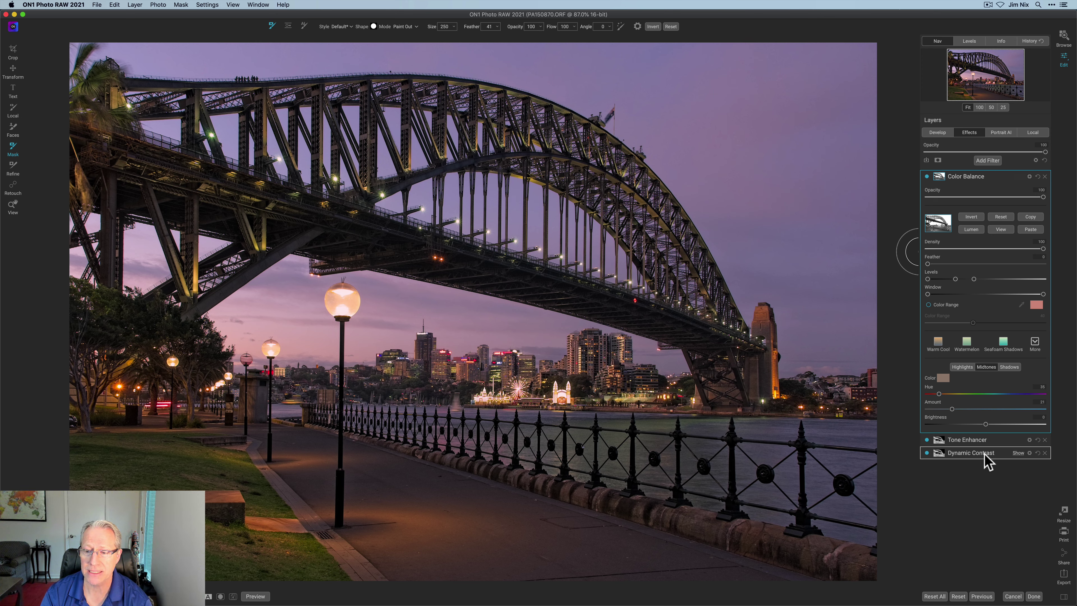
Step: Add a Color Enhancer with Saturation about 13 and Vibrance 14, and paste the bridge mask into it
click(989, 161)
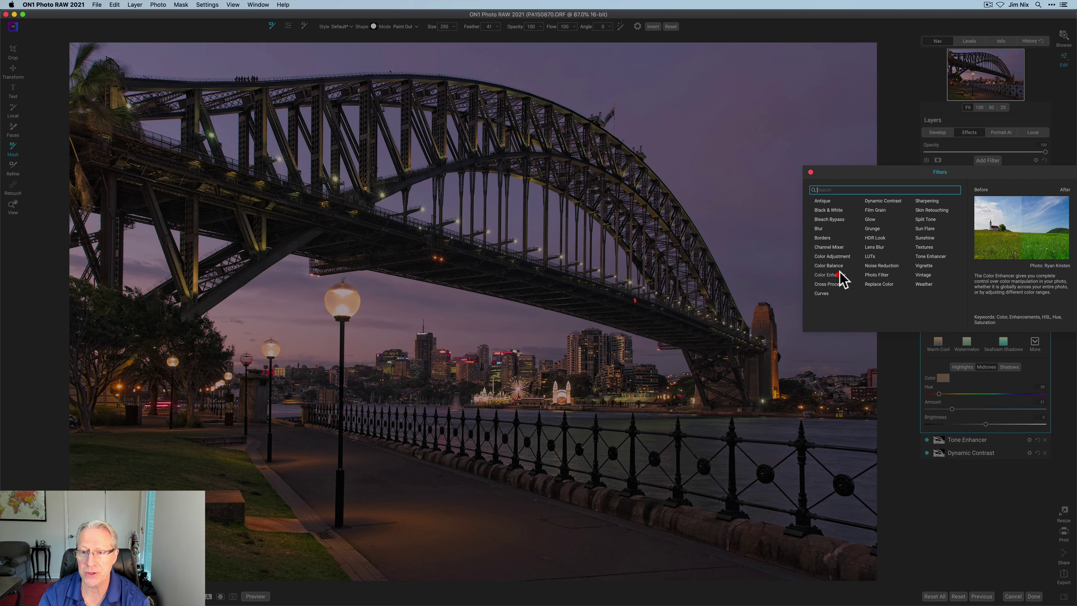
click(838, 276)
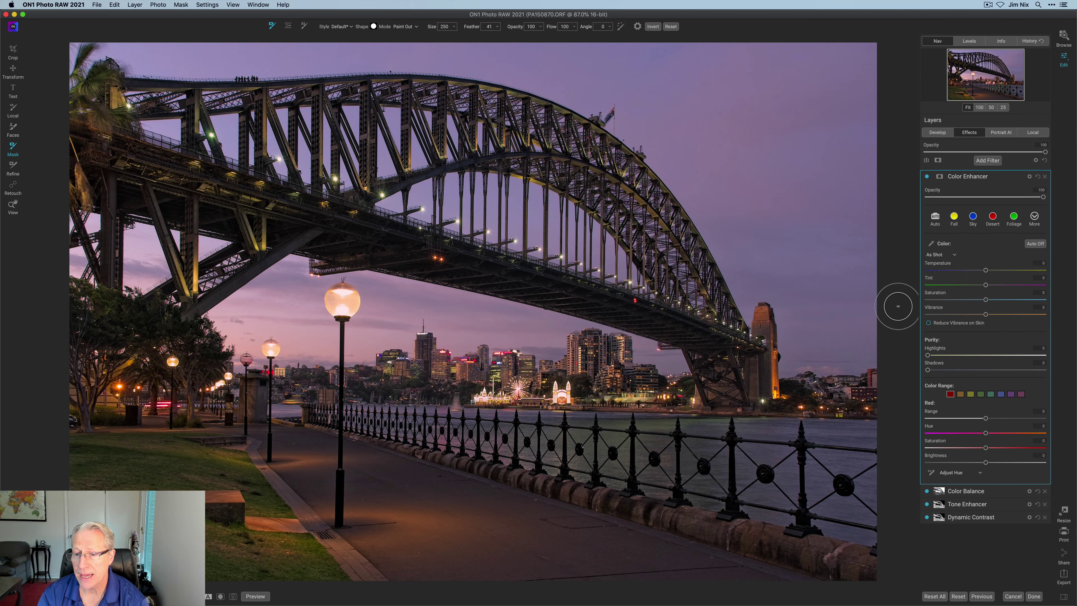
drag(985, 300, 1003, 314)
click(941, 176)
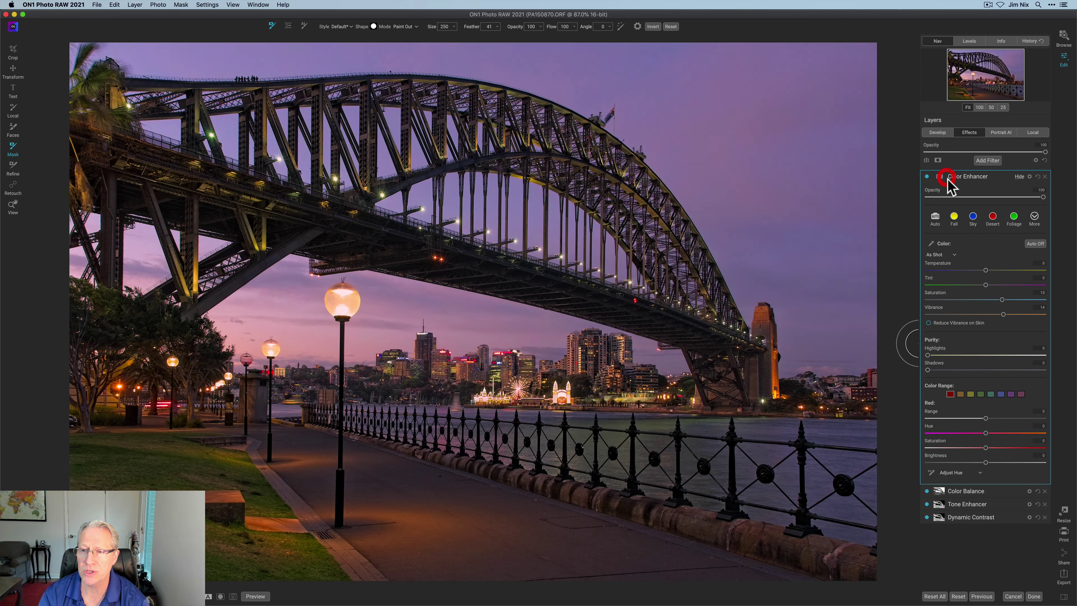
click(1025, 229)
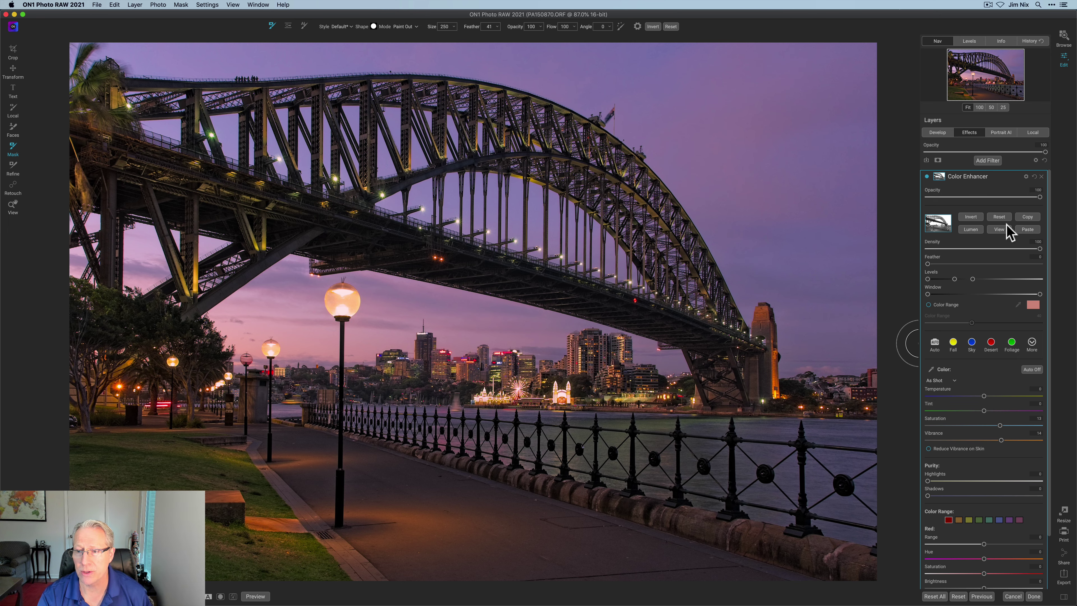
click(998, 230)
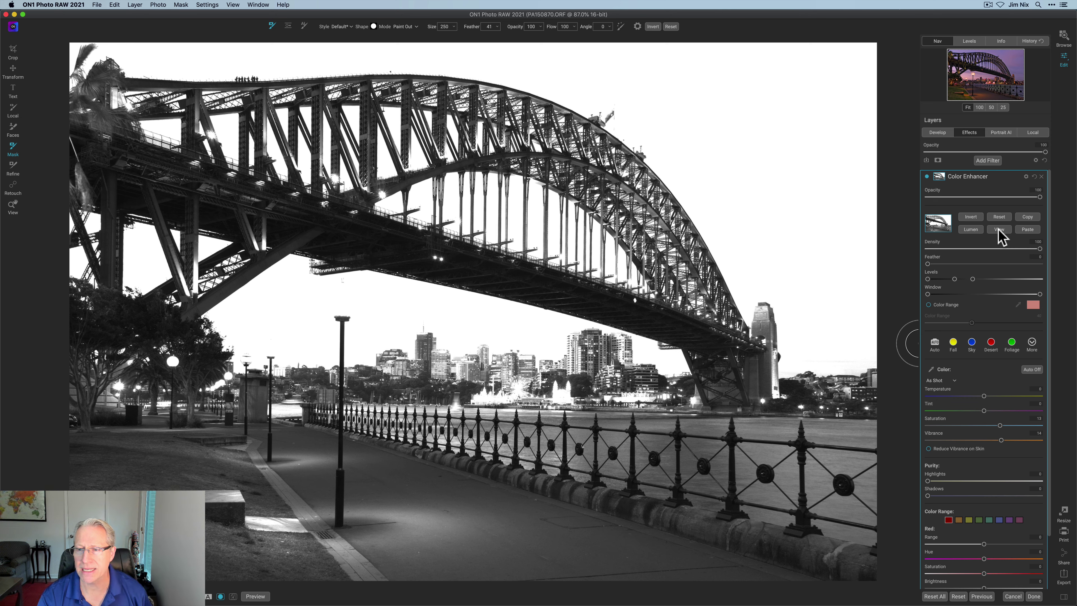
click(998, 229)
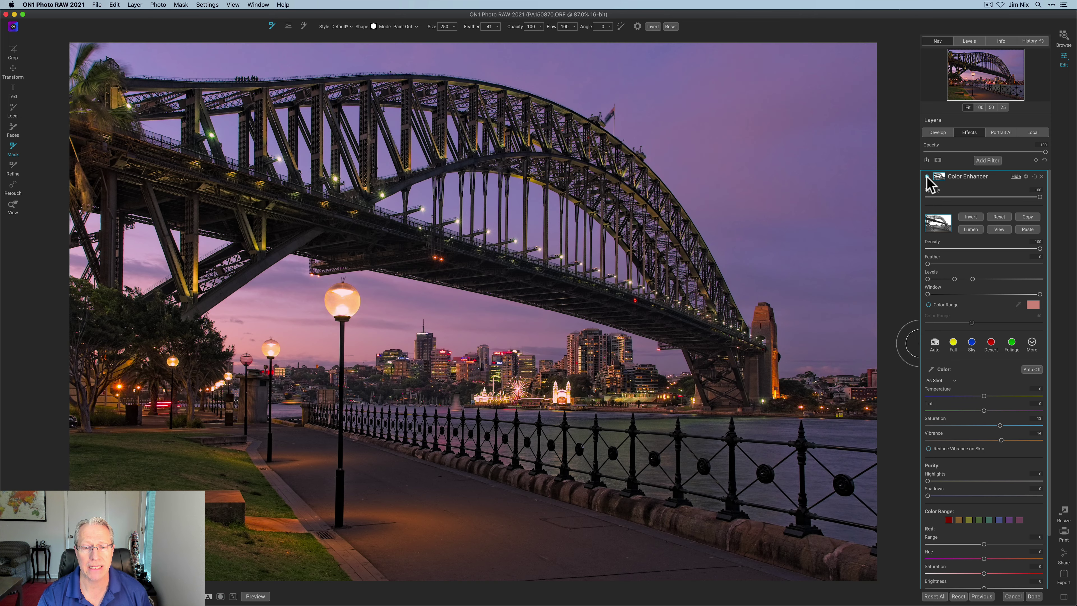
click(927, 176)
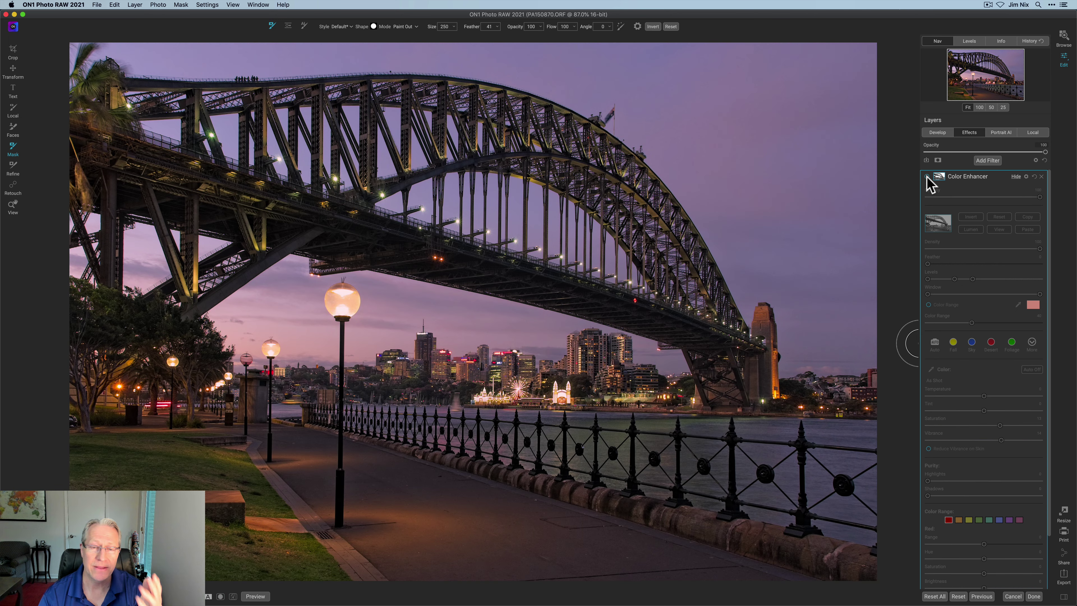
click(927, 176)
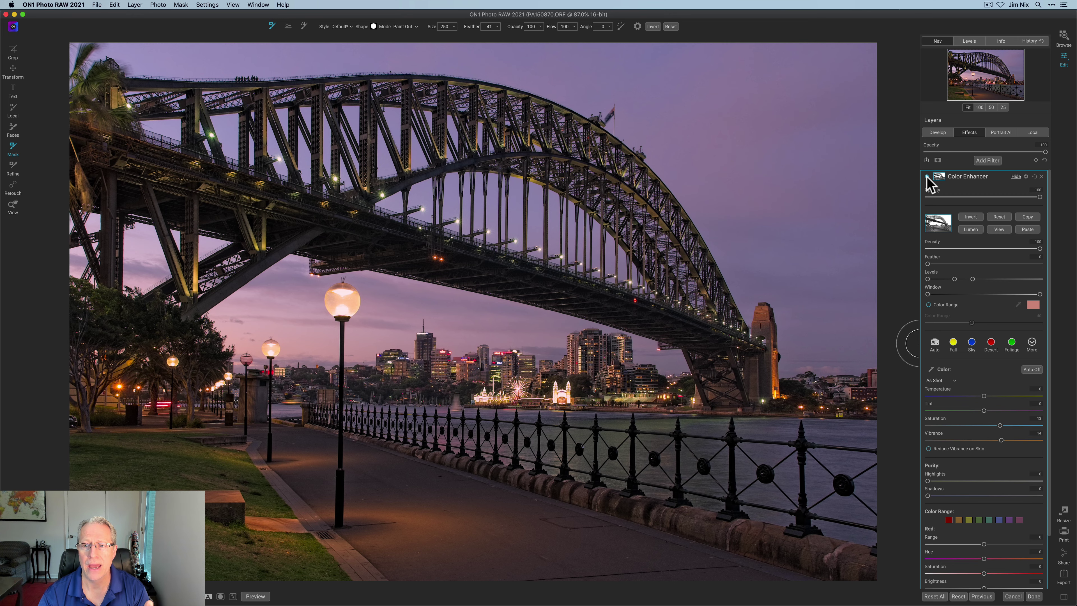
Step: Add an HDR Look filter with the pasted bridge mask inverted, and preview that mask
click(988, 160)
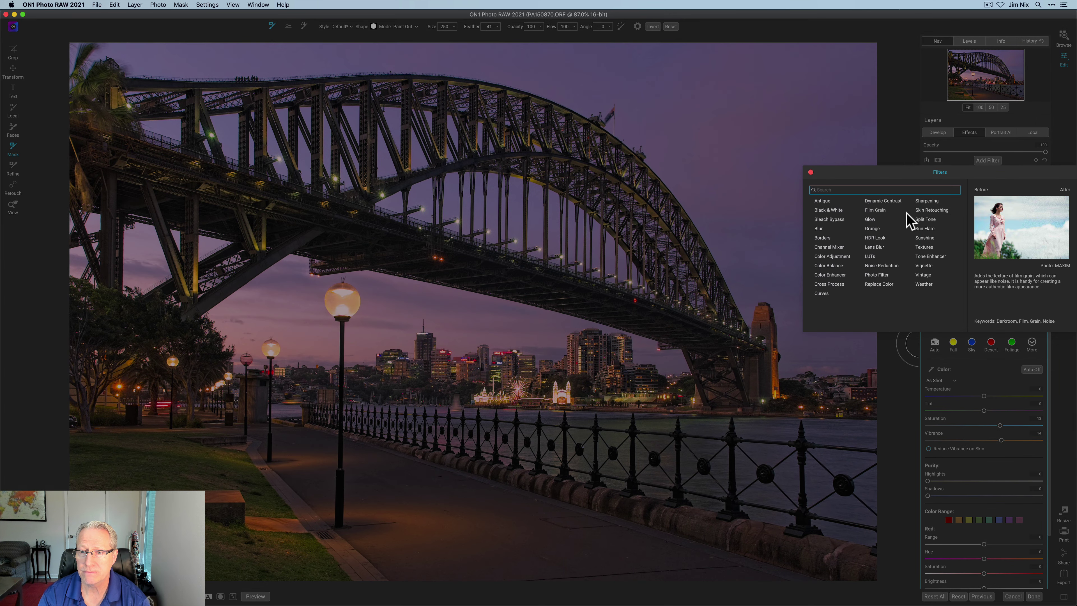
click(876, 238)
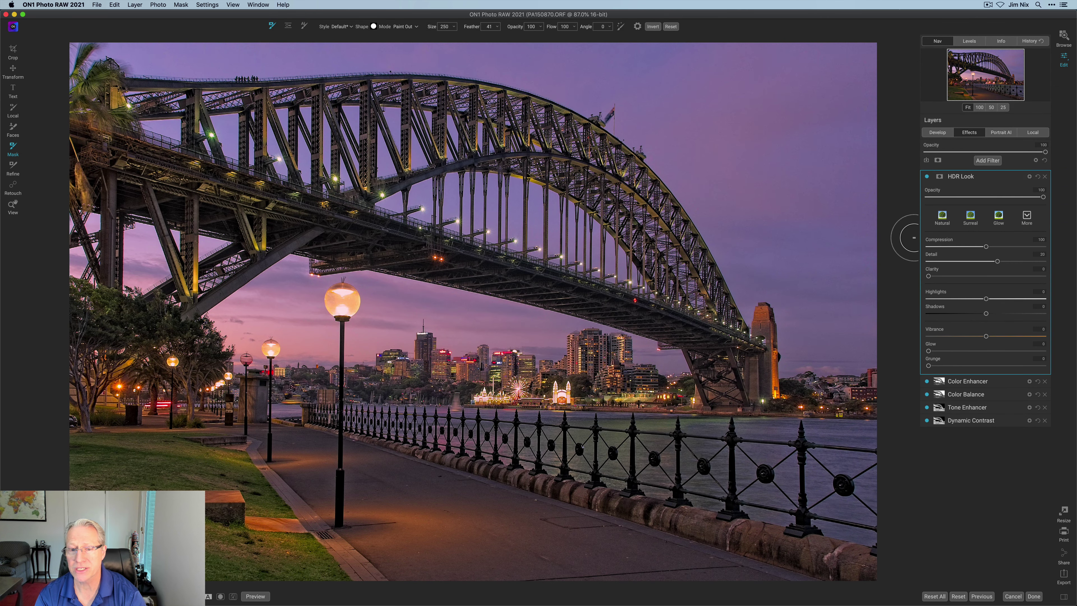
click(939, 177)
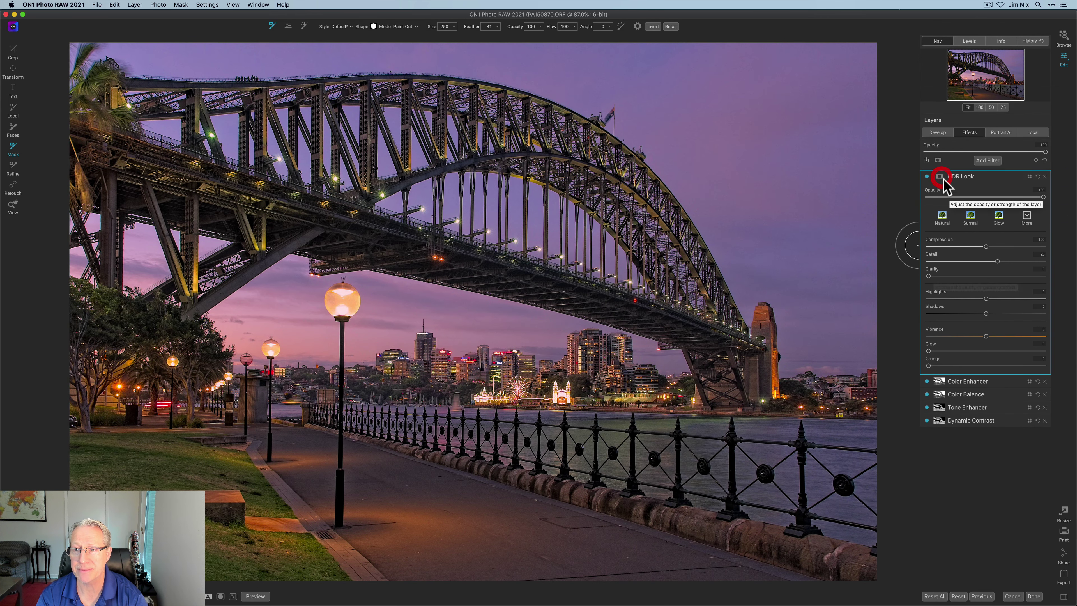
click(1025, 231)
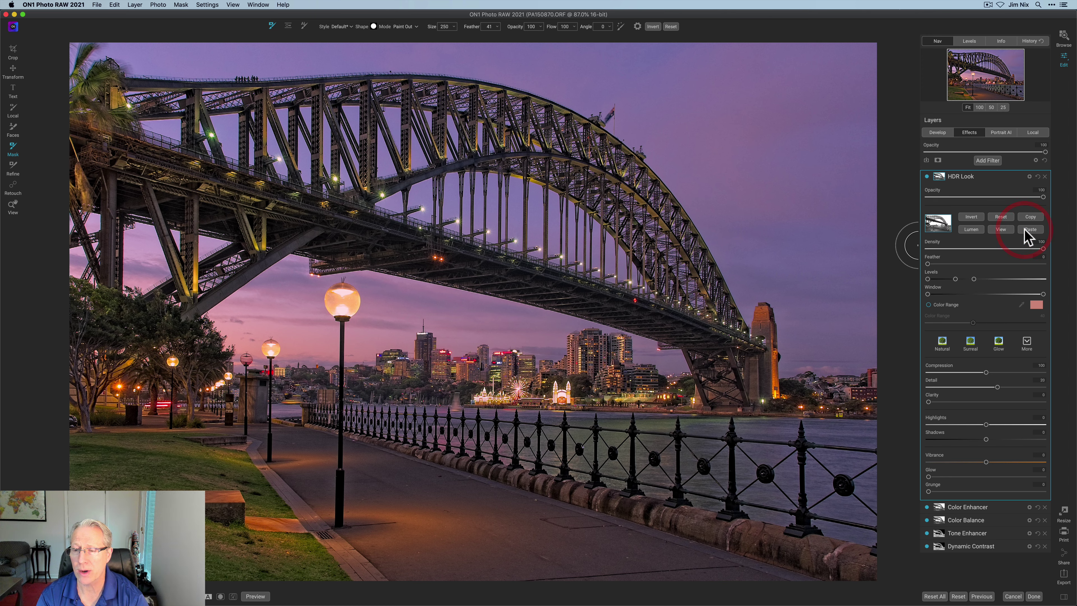
click(971, 220)
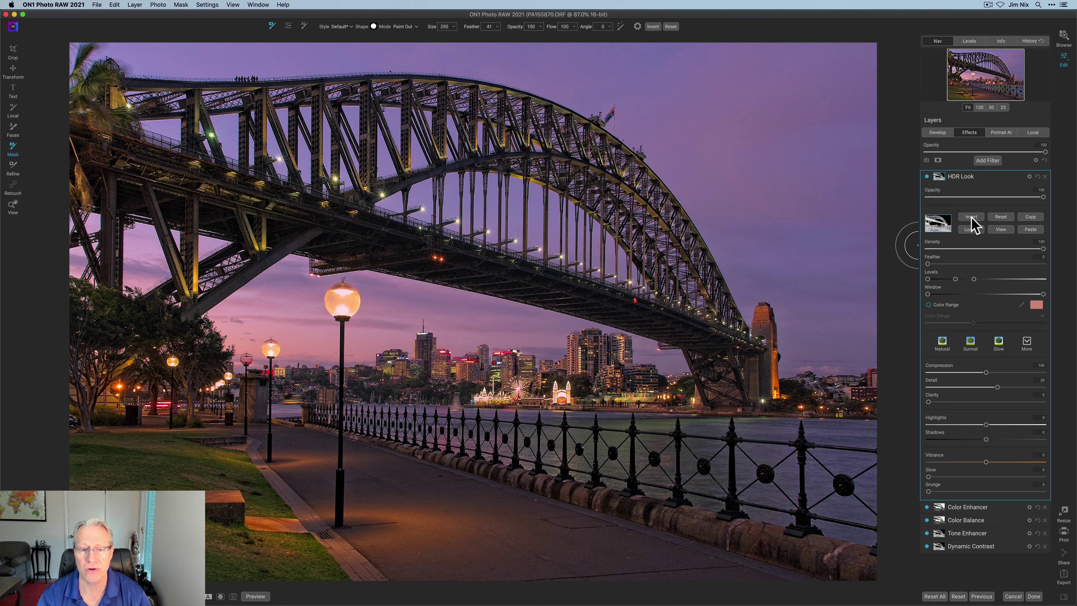
click(1000, 229)
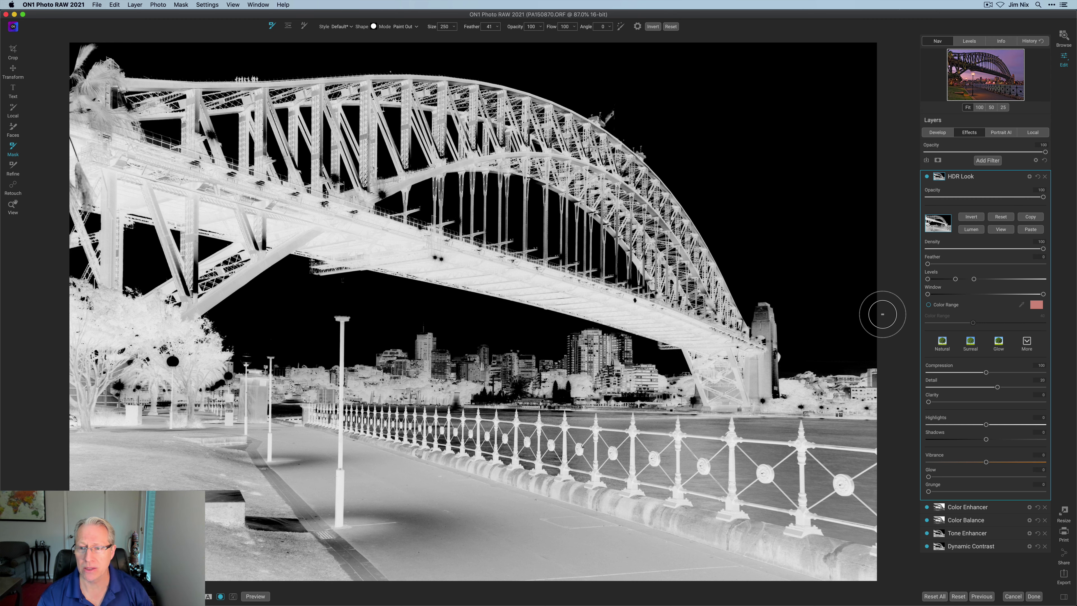
Step: Return to the colour photo and compare HDR Look off and on, leaving it enabled
click(998, 229)
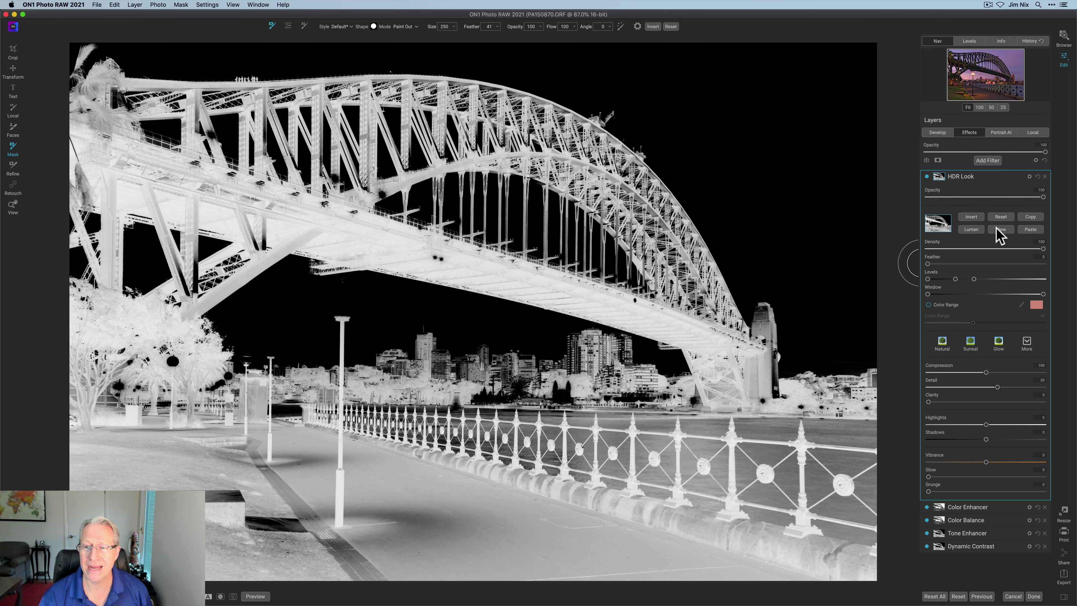
click(999, 229)
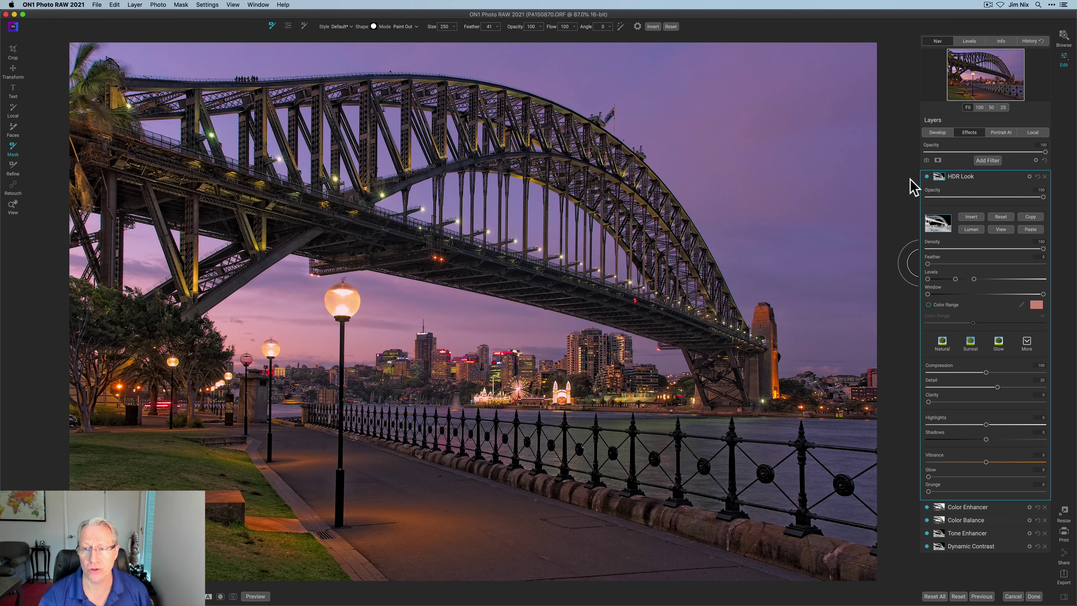
click(927, 176)
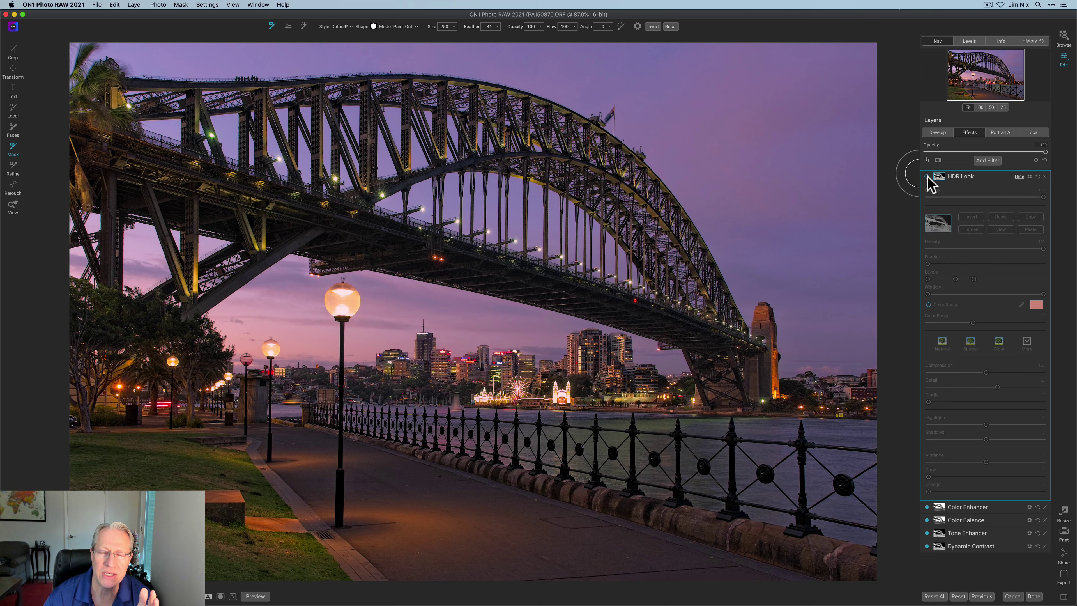
click(927, 176)
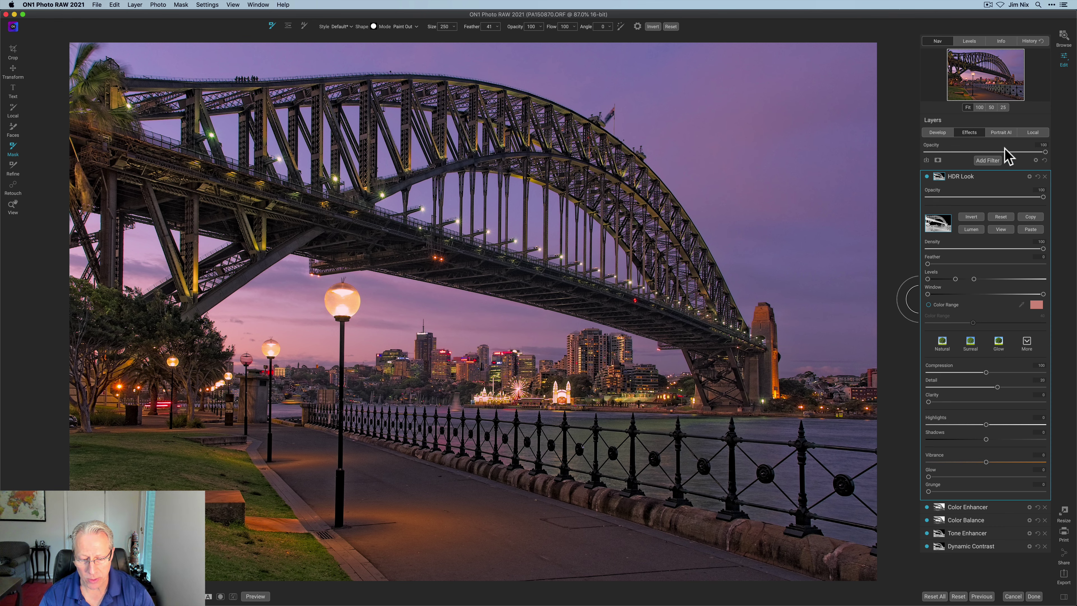
Step: In Local adjustments, add Contrast of about 30 over the whole photo with an inverted mask and Exposure 0
click(1033, 134)
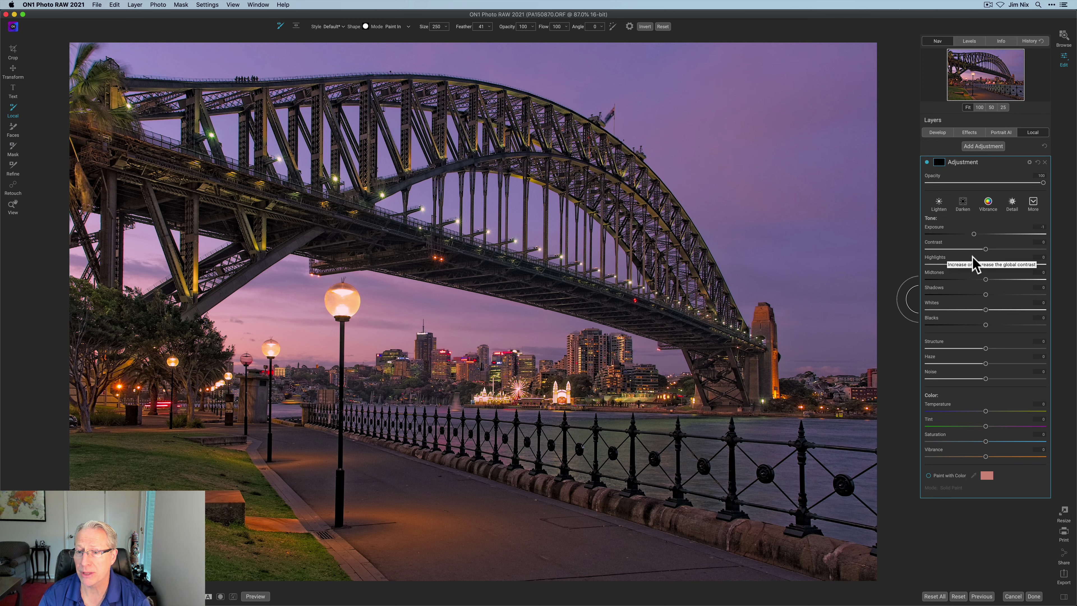
drag(986, 249, 997, 249)
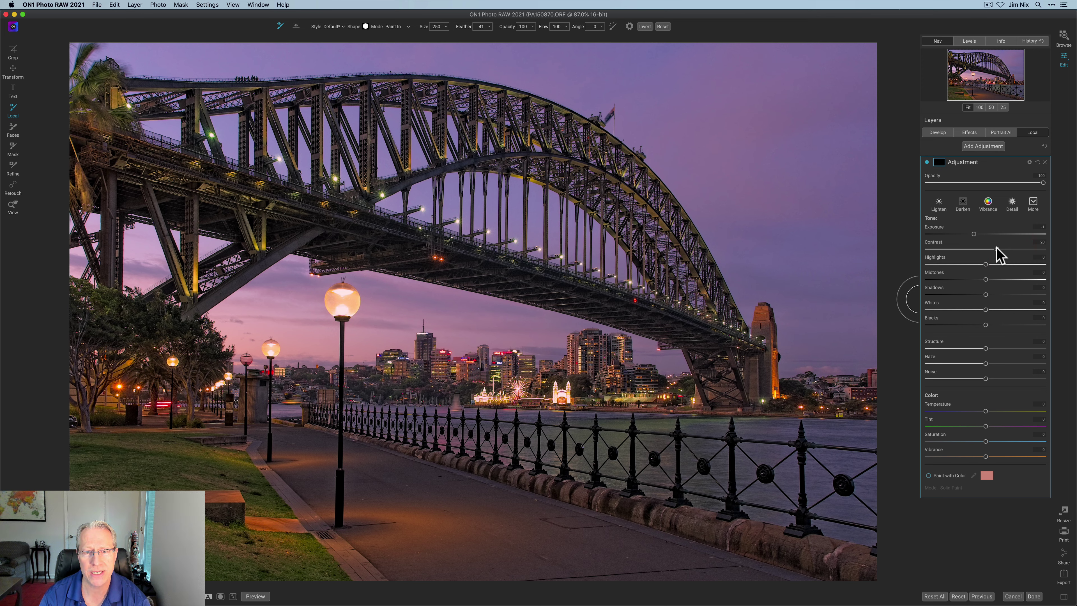
click(939, 162)
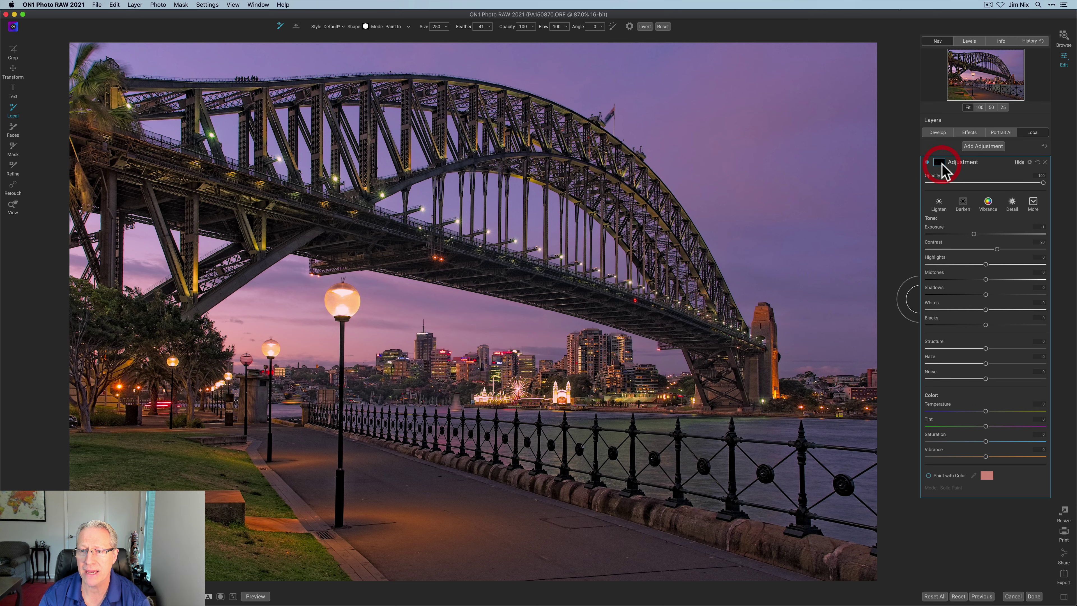
click(971, 202)
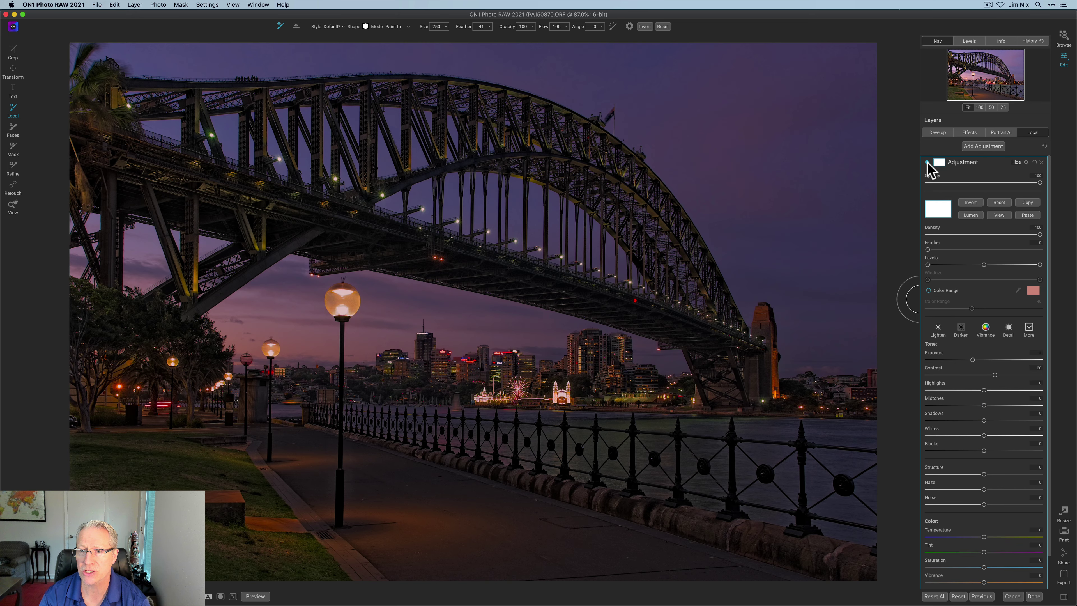
double_click(936, 356)
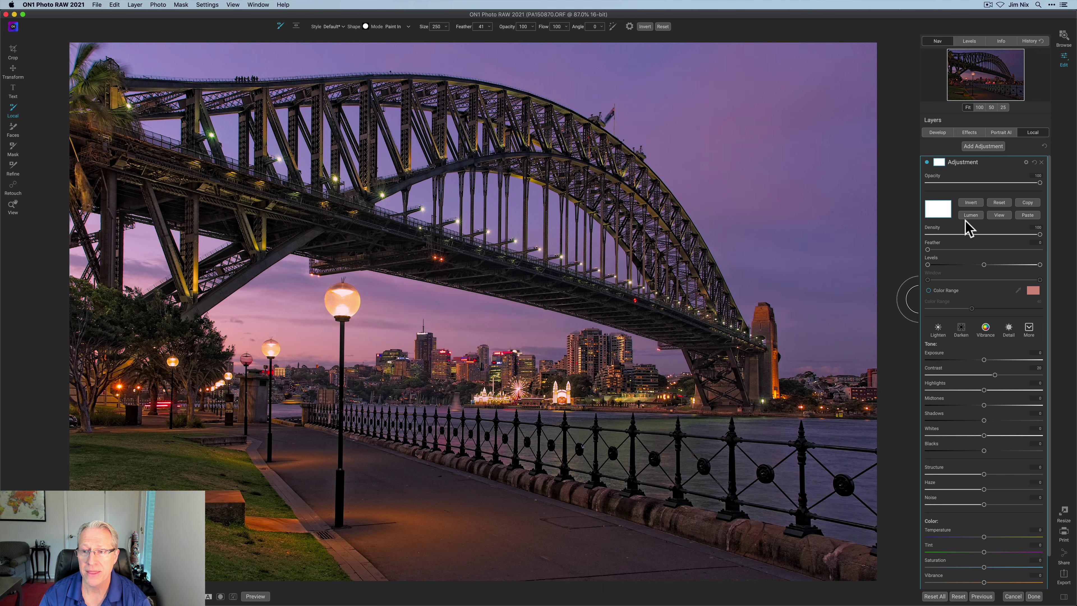
click(927, 162)
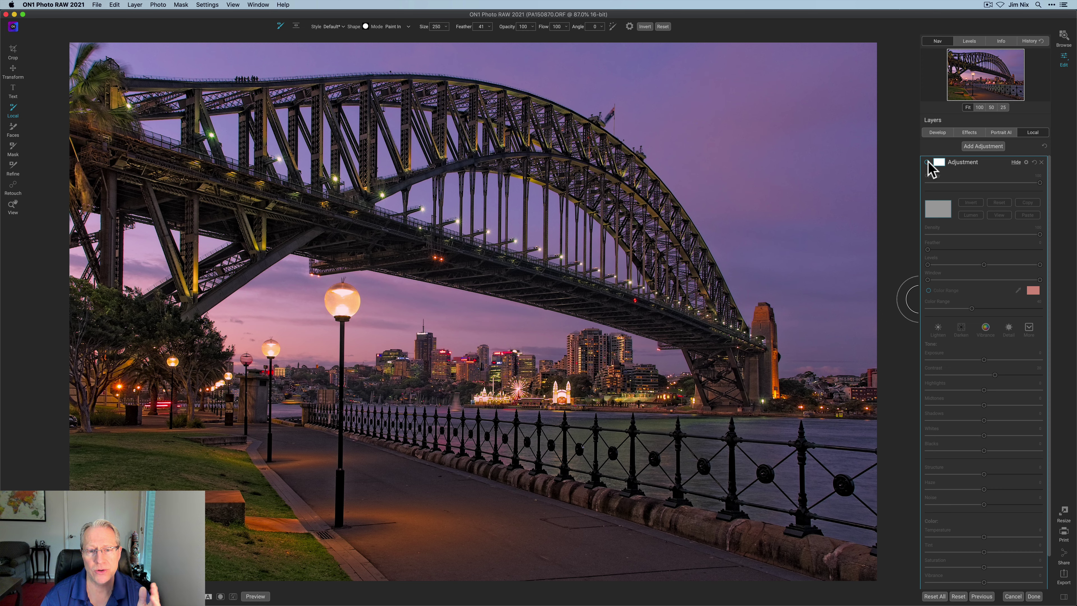
click(927, 161)
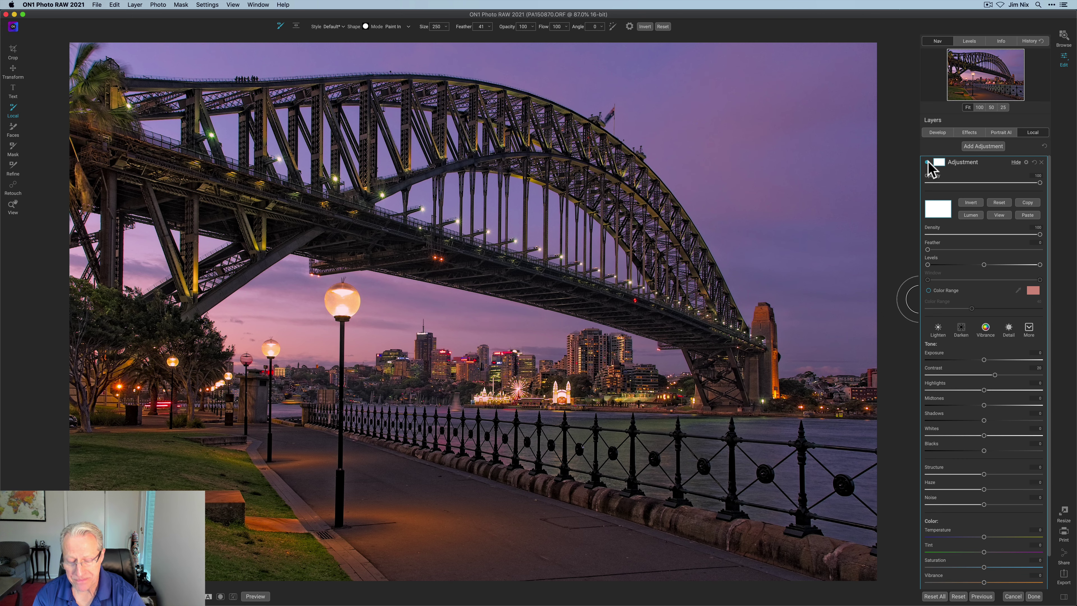
Step: Add a Glow filter using the Rich Glow style at 66 opacity, toggling it off and on to compare
click(969, 134)
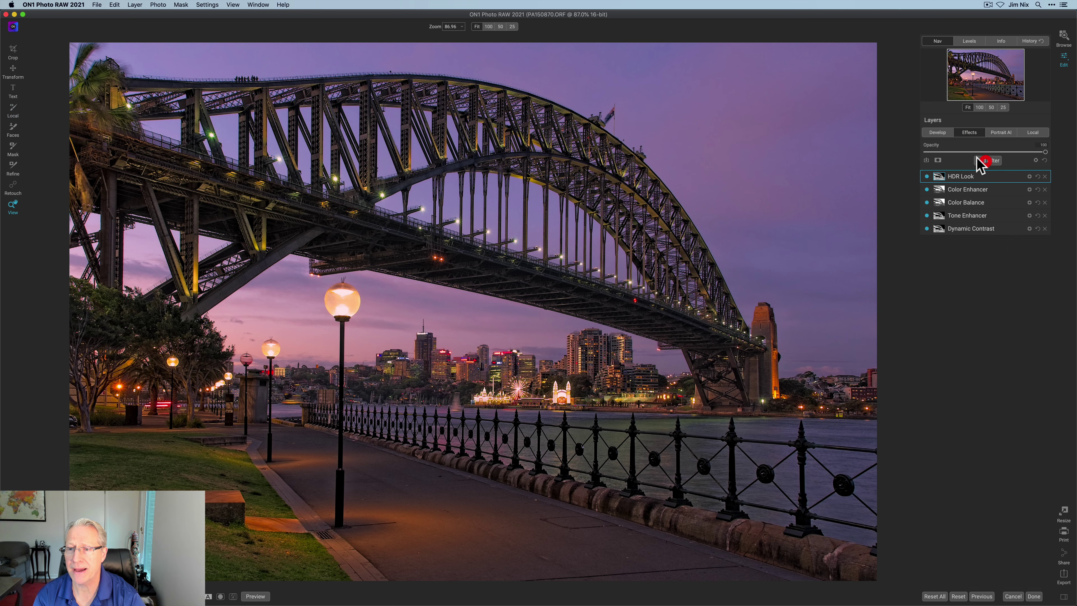
click(980, 161)
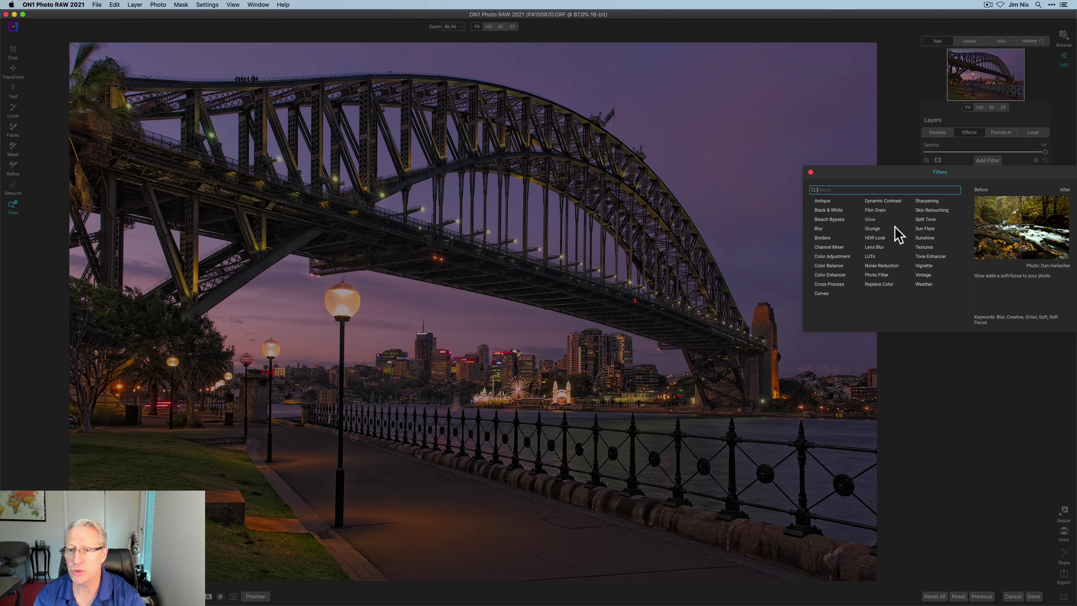
click(870, 218)
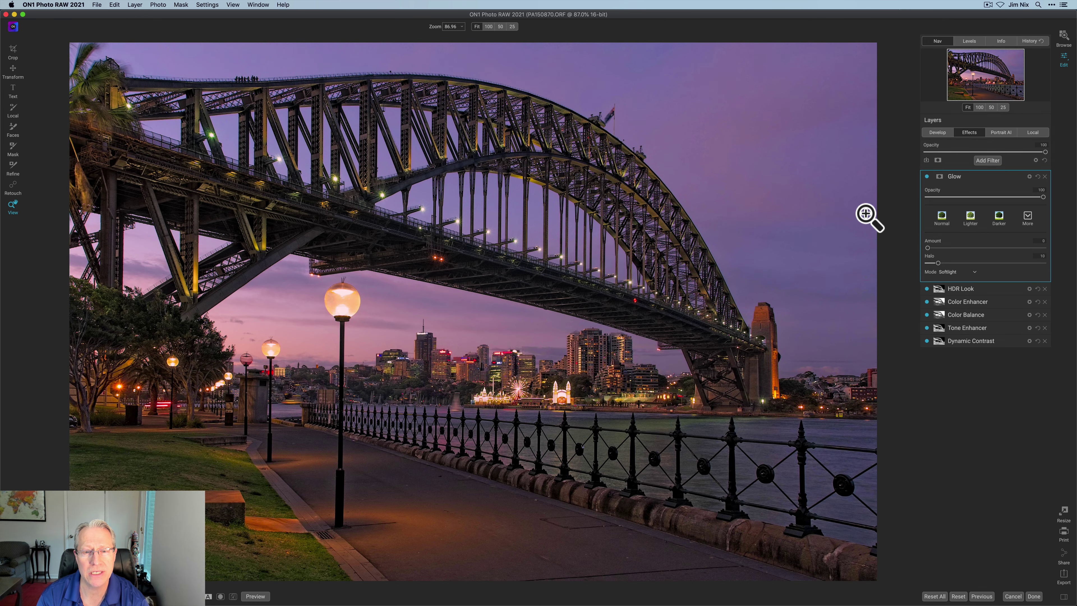
click(1028, 216)
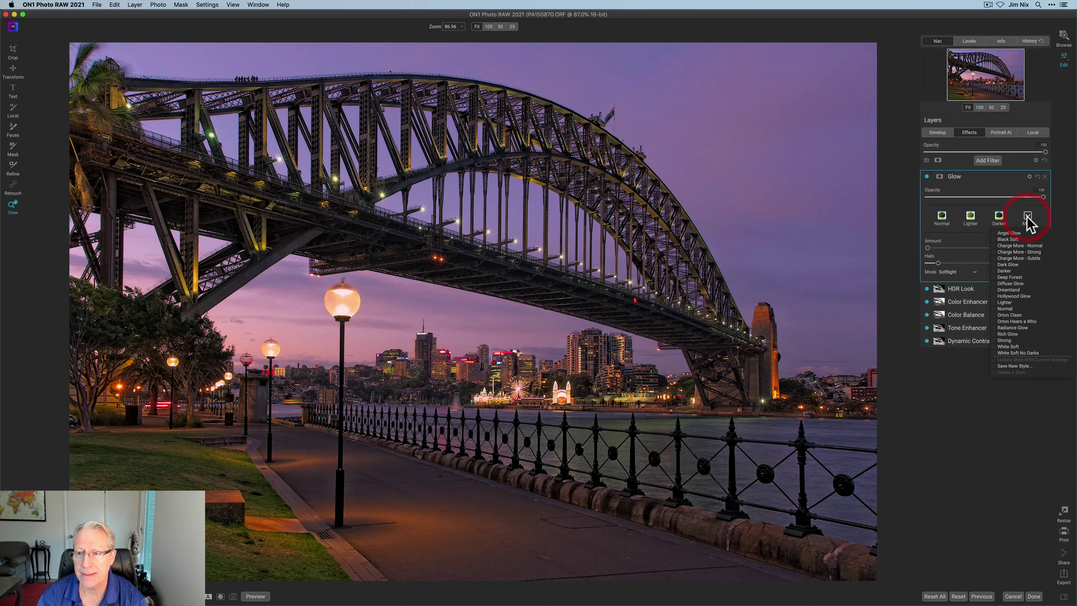
click(1004, 335)
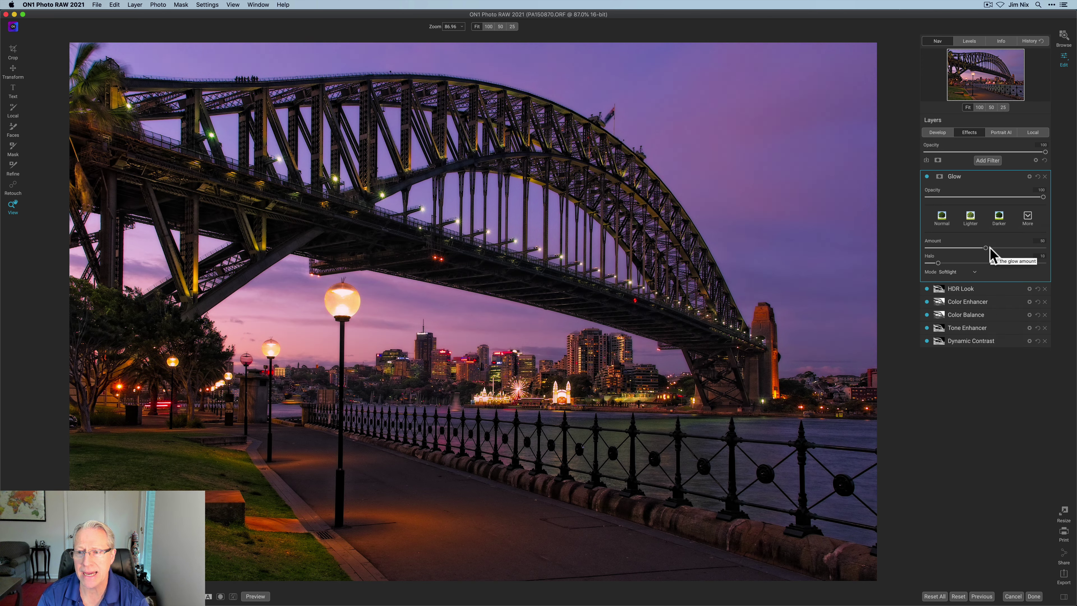
drag(1047, 198, 990, 197)
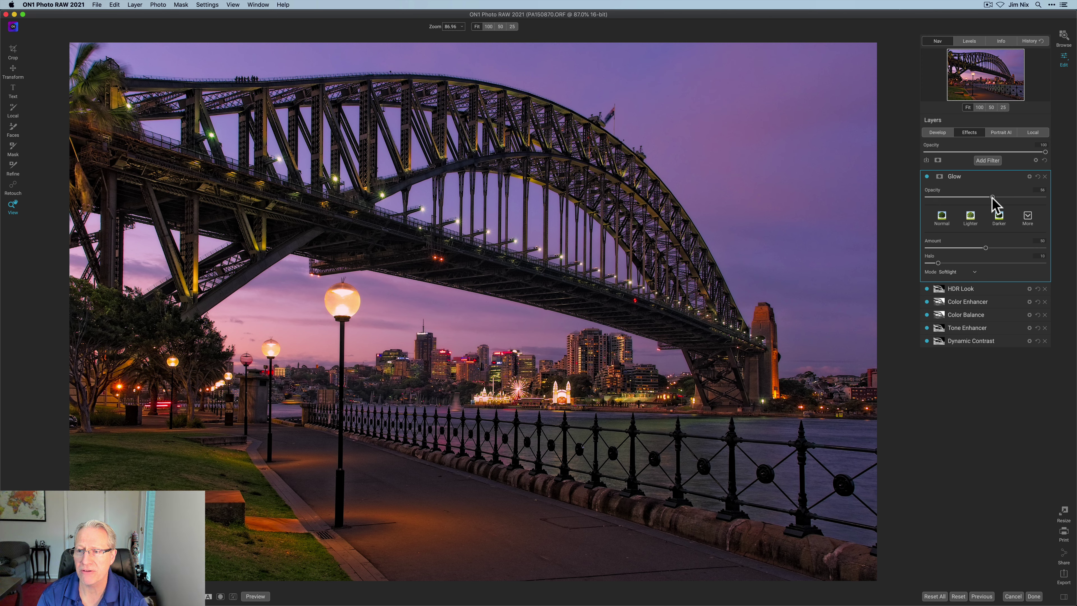
click(927, 177)
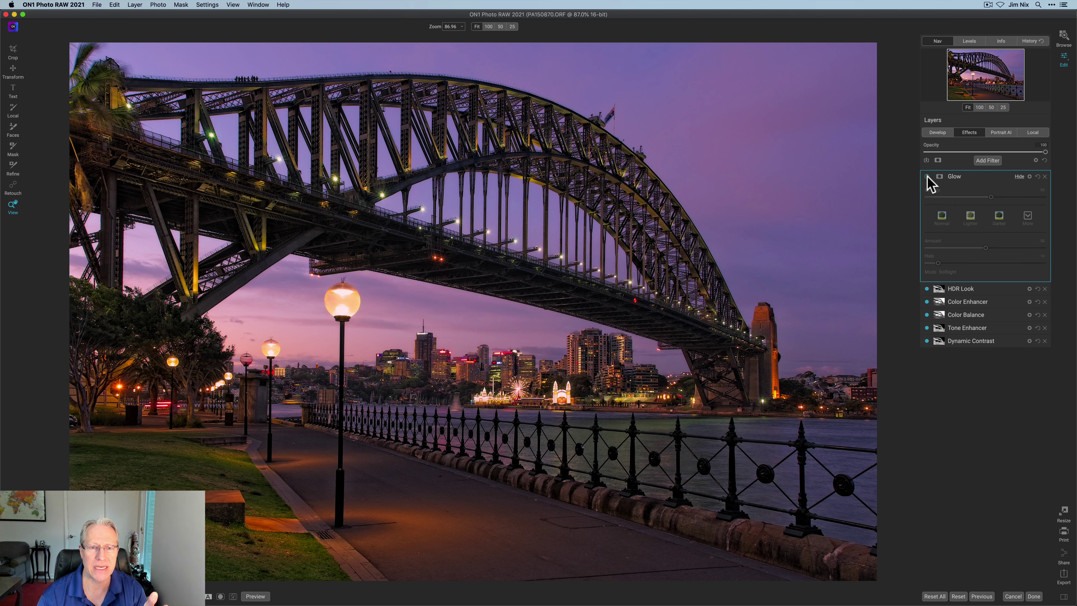
click(927, 177)
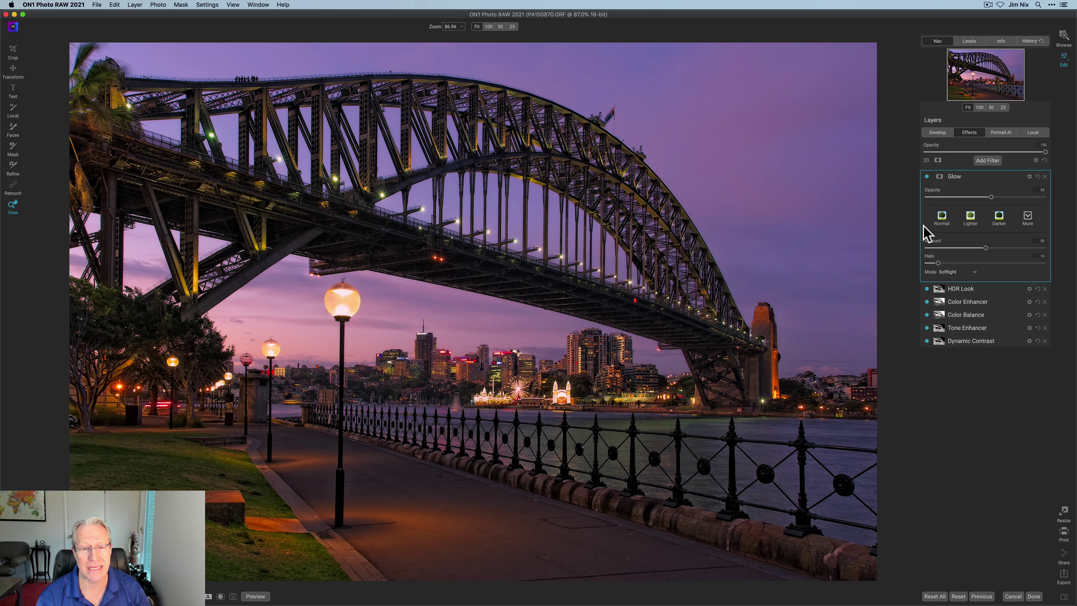
Step: Compare the glow off and on, then collapse the Glow filter's settings panel
click(926, 176)
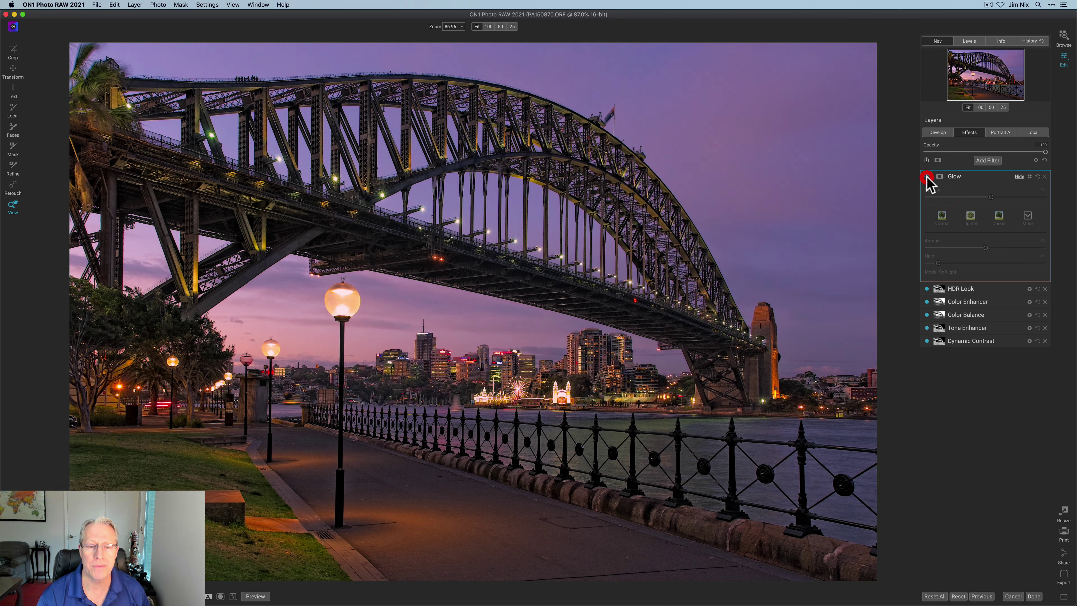
click(926, 177)
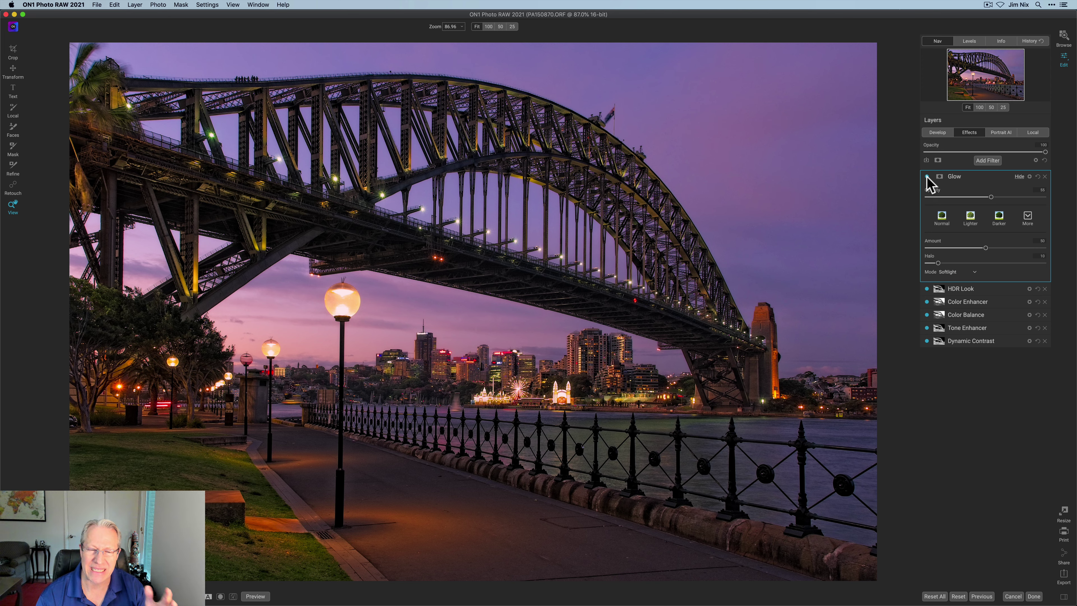
click(971, 177)
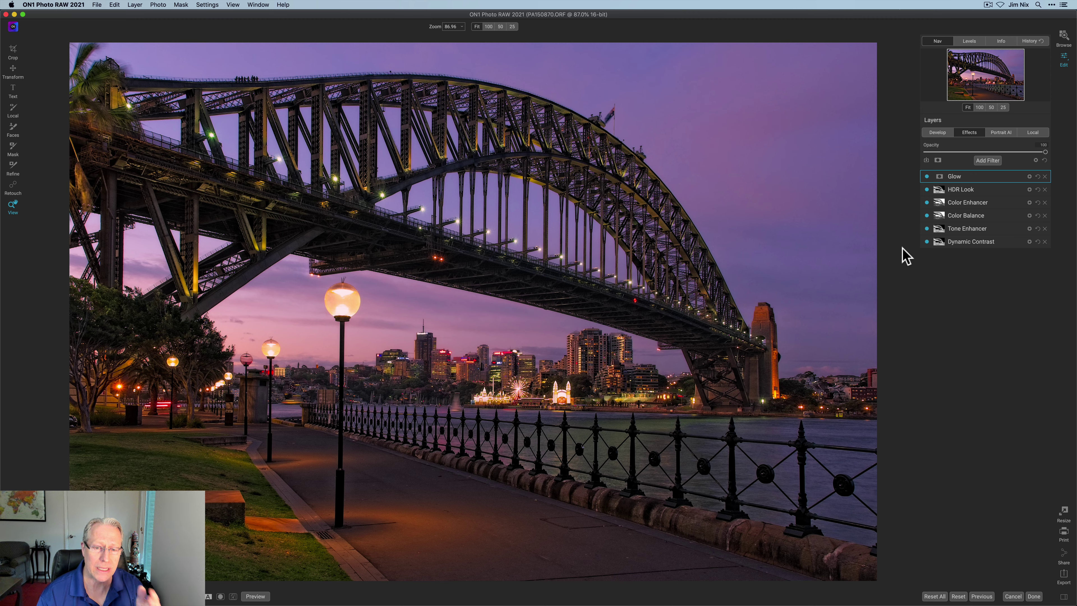
key(backslash)
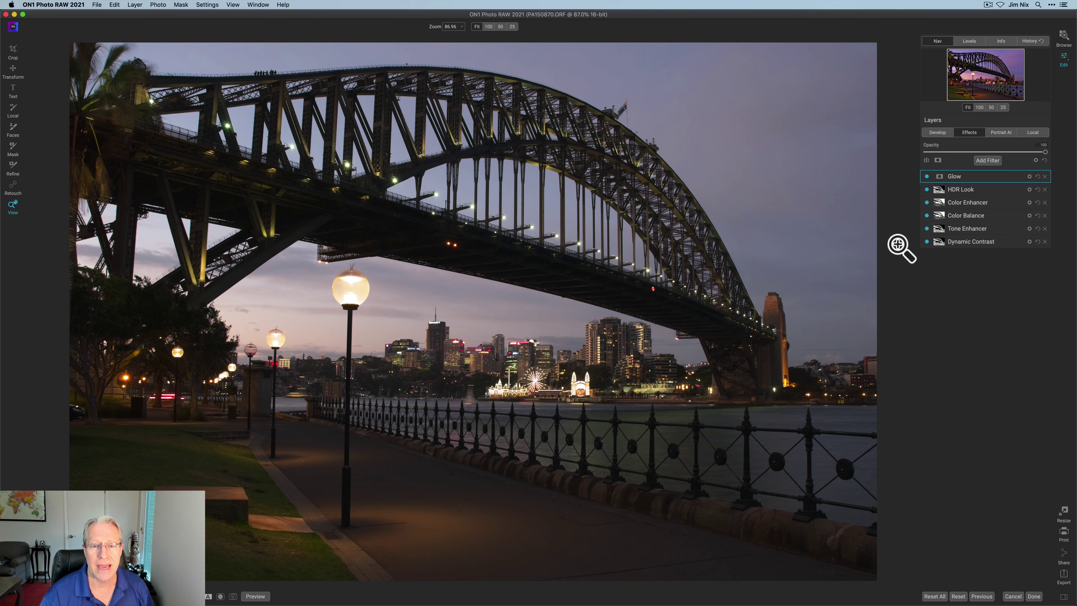
key(backslash)
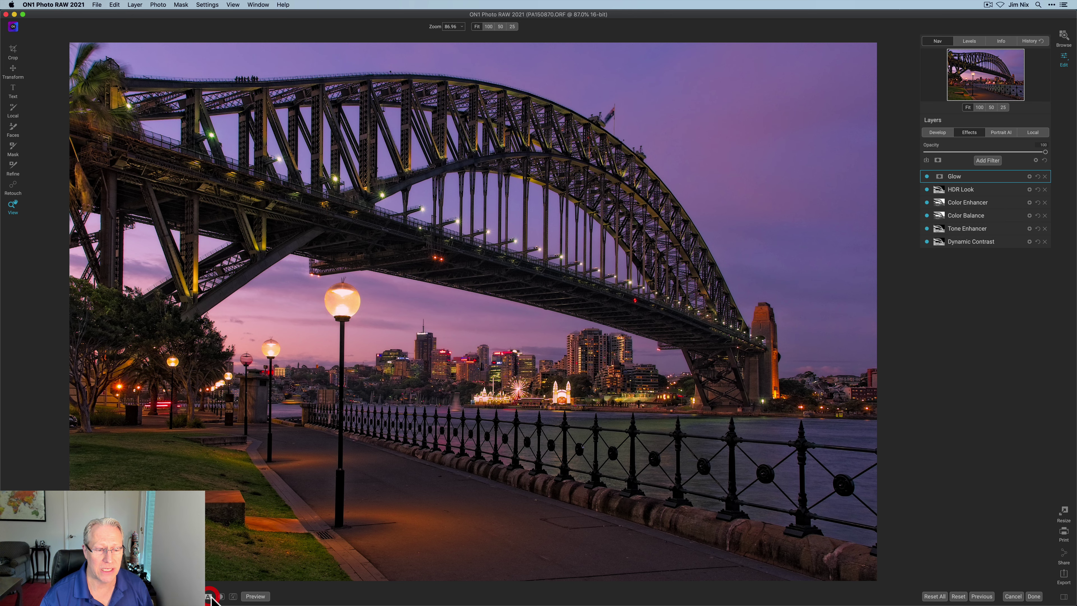
click(220, 595)
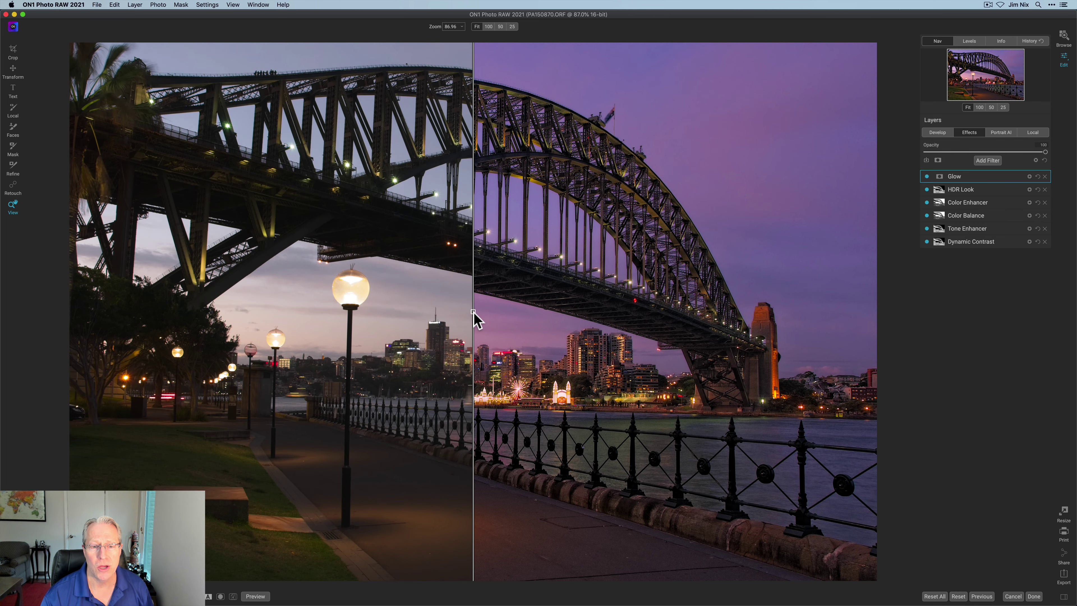
drag(474, 312, 441, 312)
drag(521, 297, 226, 339)
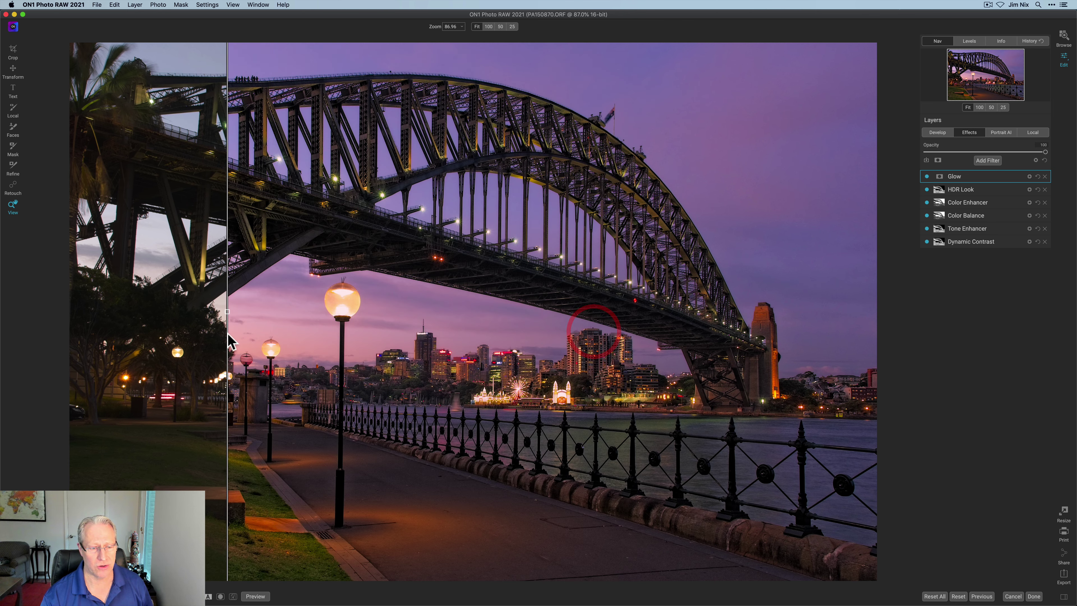
click(209, 596)
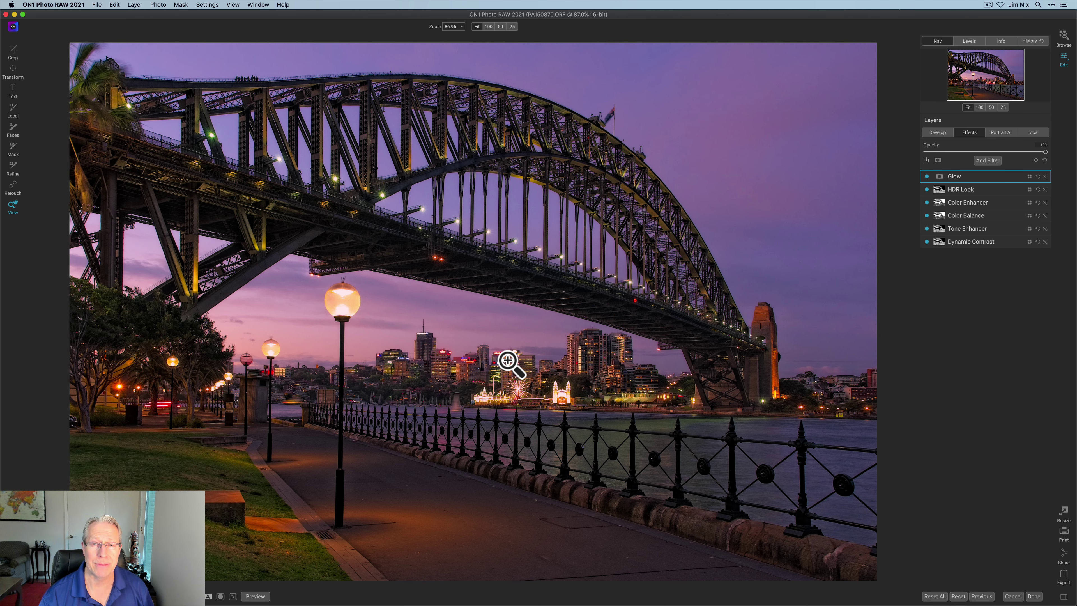